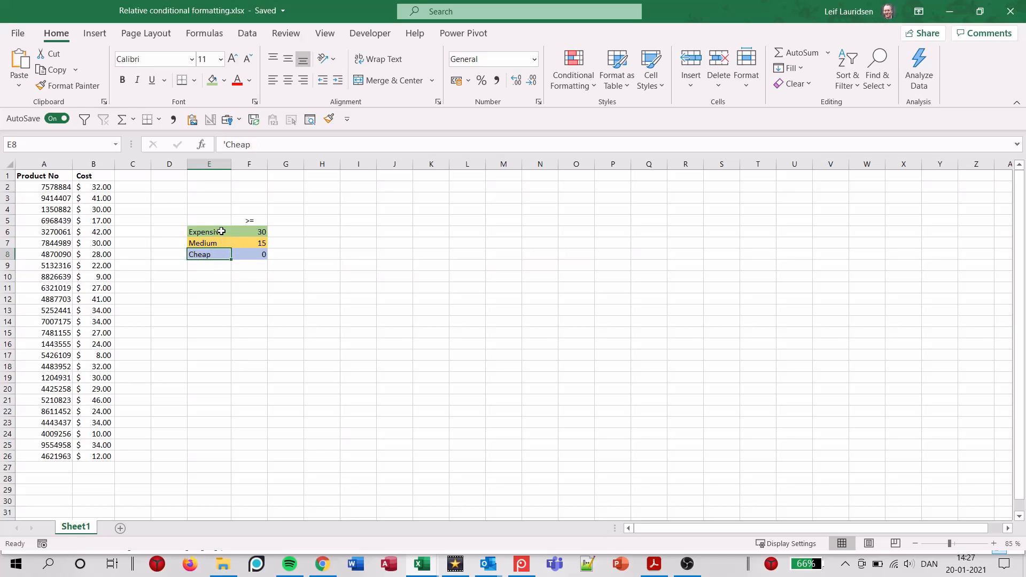
pyautogui.click(222, 231)
pyautogui.click(247, 232)
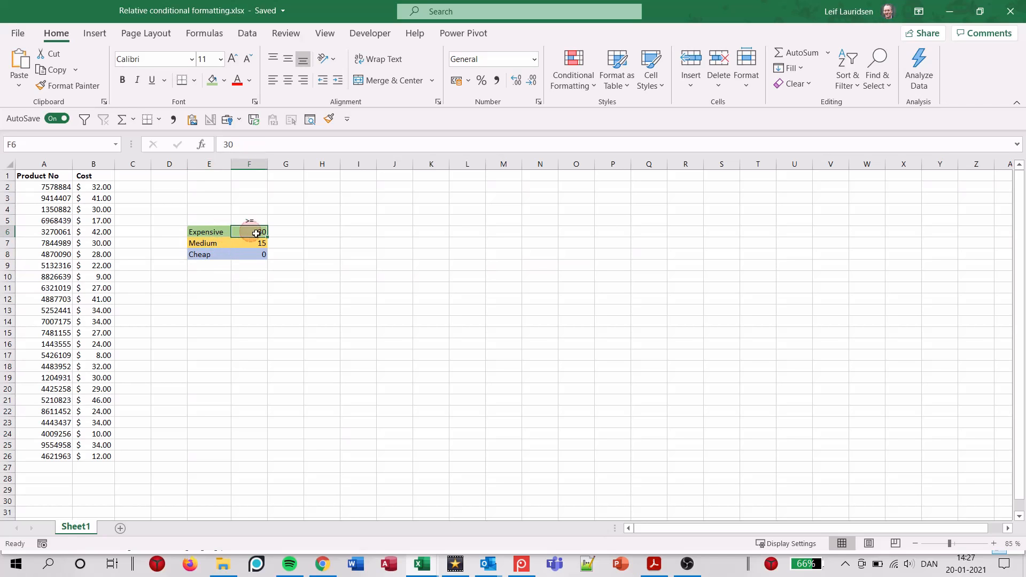
pyautogui.click(207, 245)
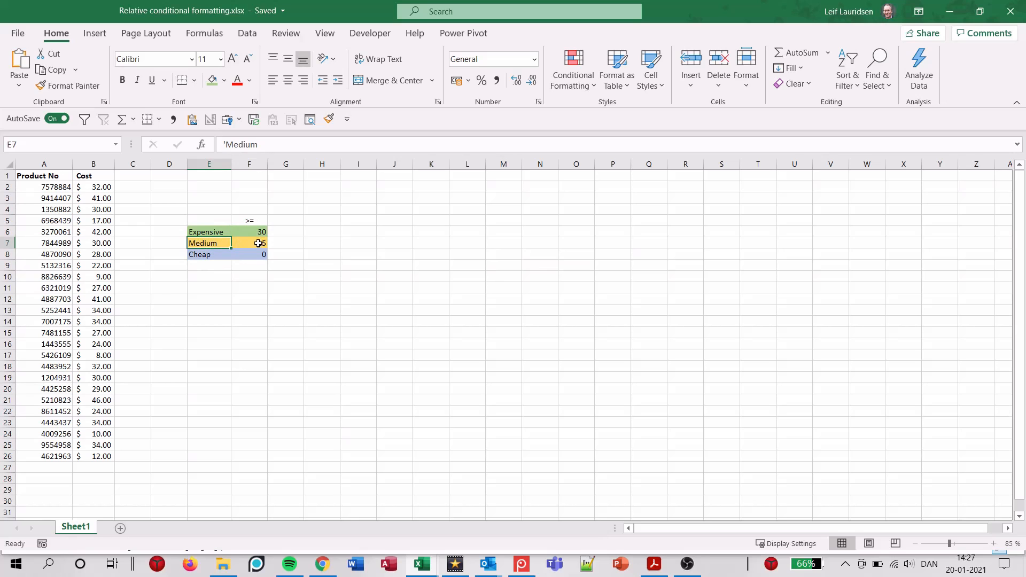
pyautogui.click(258, 244)
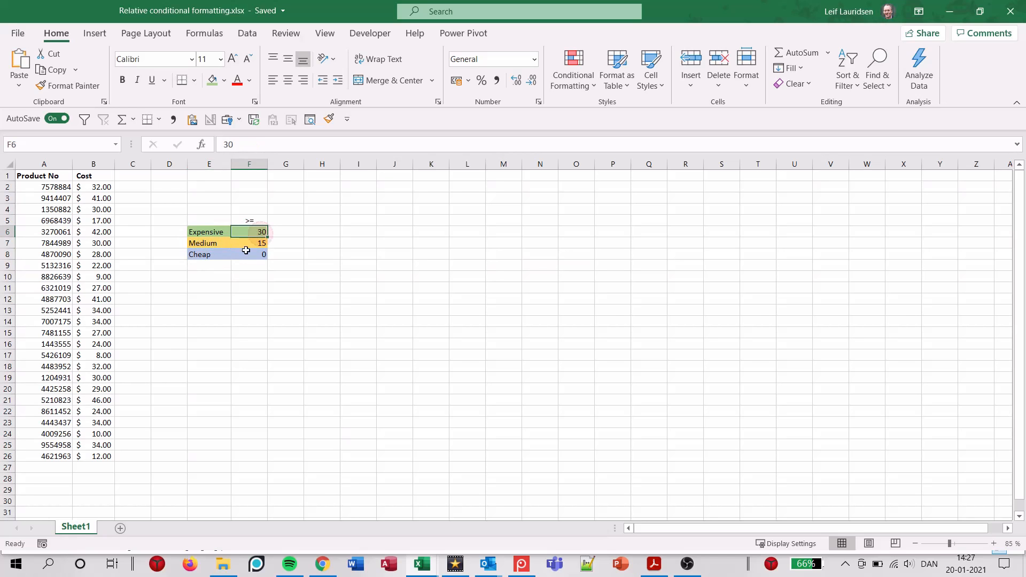
pyautogui.click(212, 254)
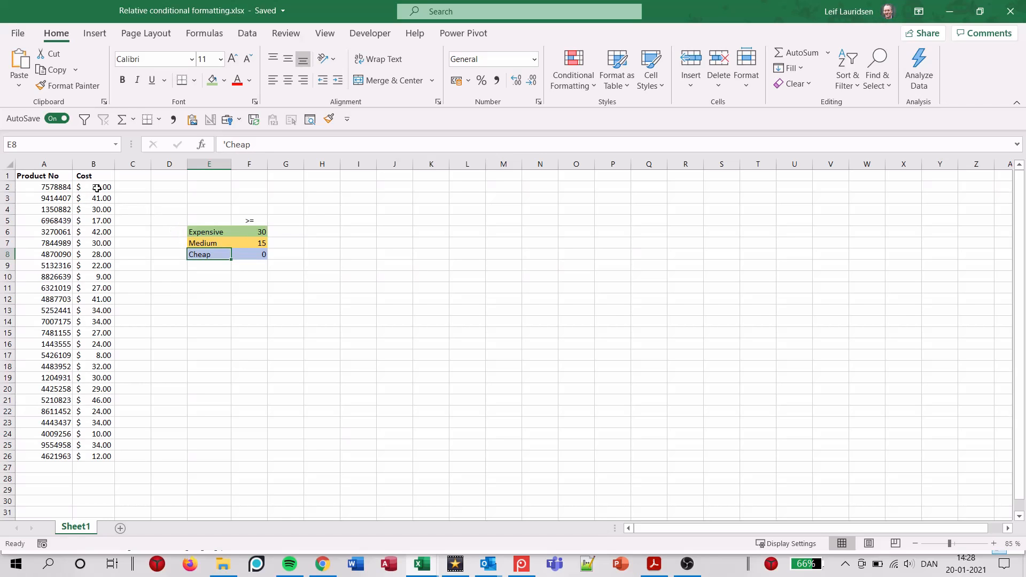
# Step: Start a formula-based conditional formatting rule on cell A2 with the formula =$B2>=$F$6
pyautogui.click(65, 187)
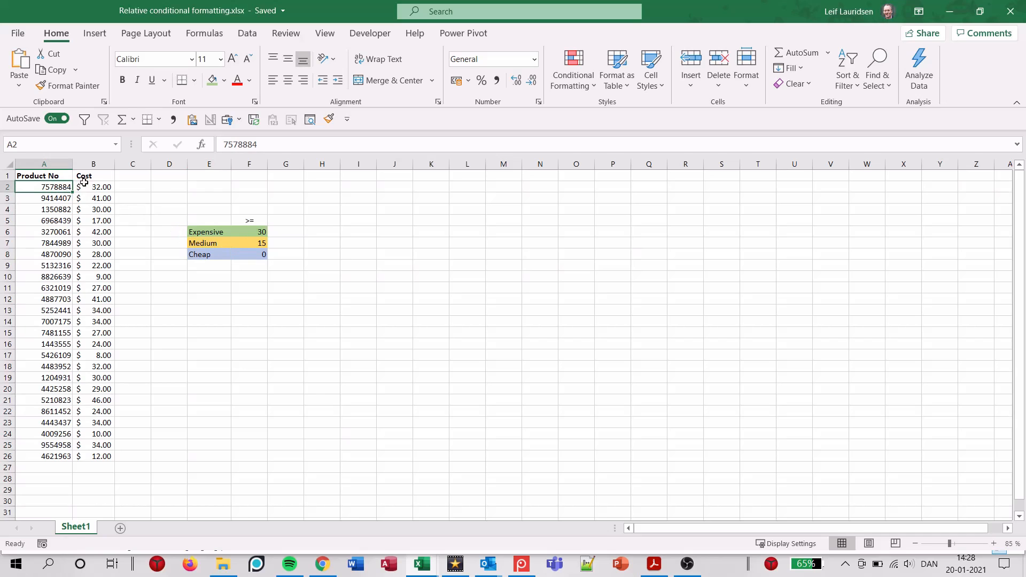
pyautogui.click(594, 87)
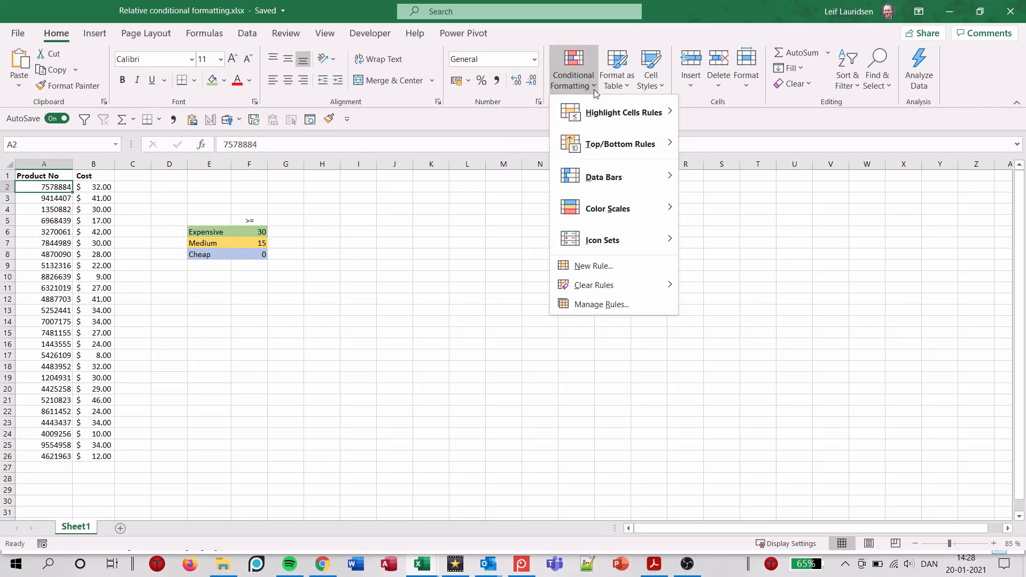
pyautogui.click(598, 267)
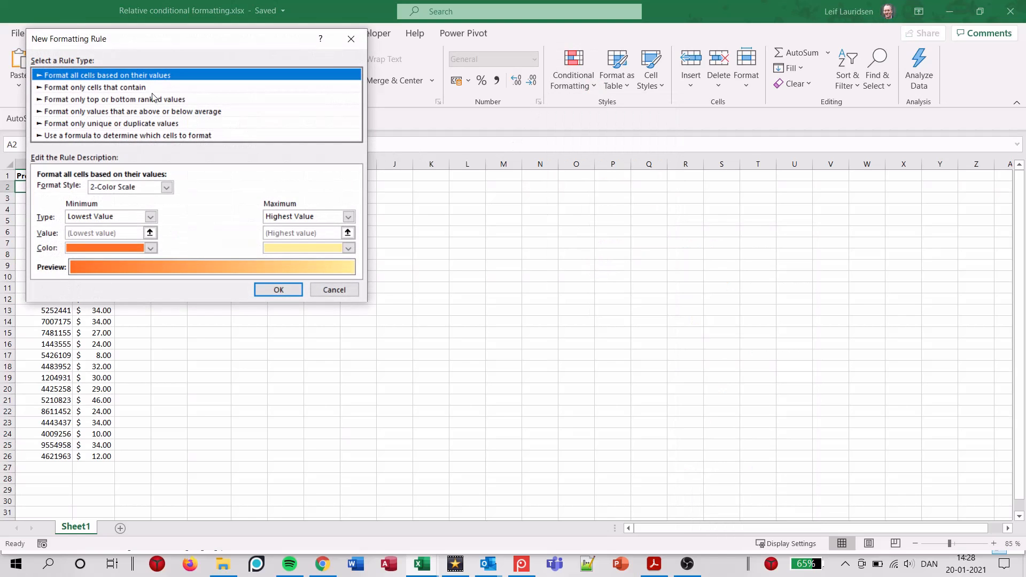
pyautogui.click(123, 135)
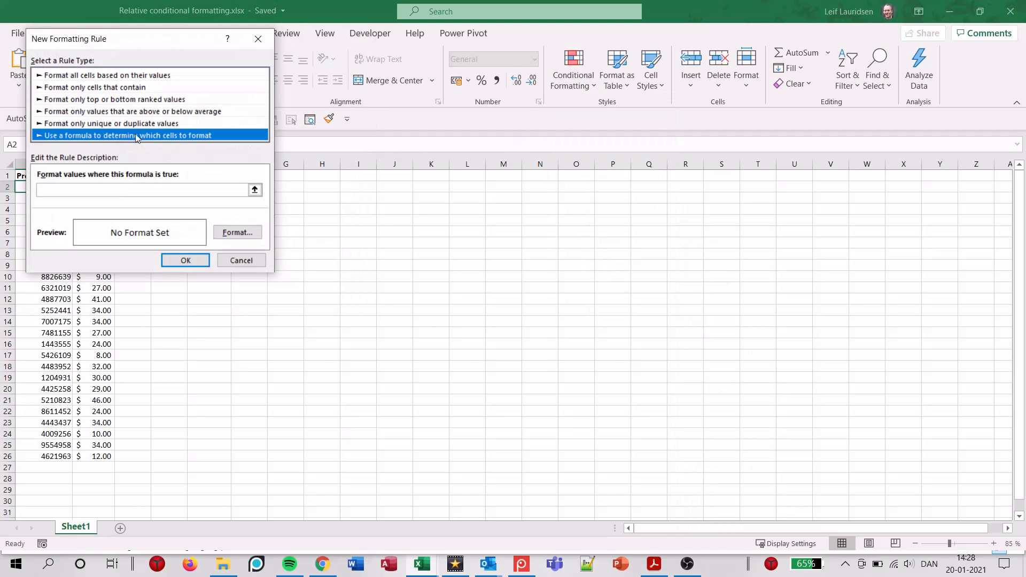
pyautogui.click(255, 190)
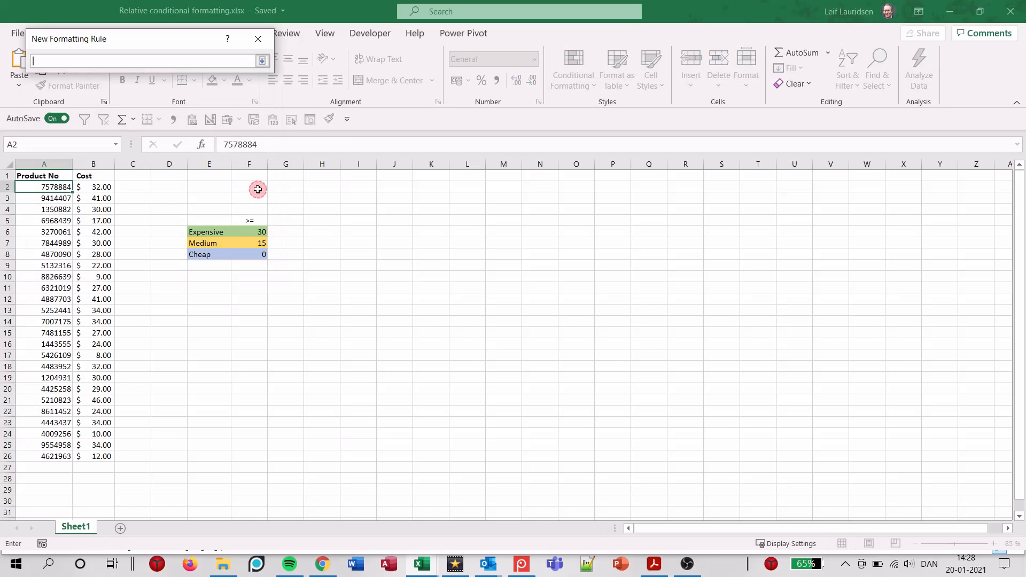
pyautogui.click(104, 187)
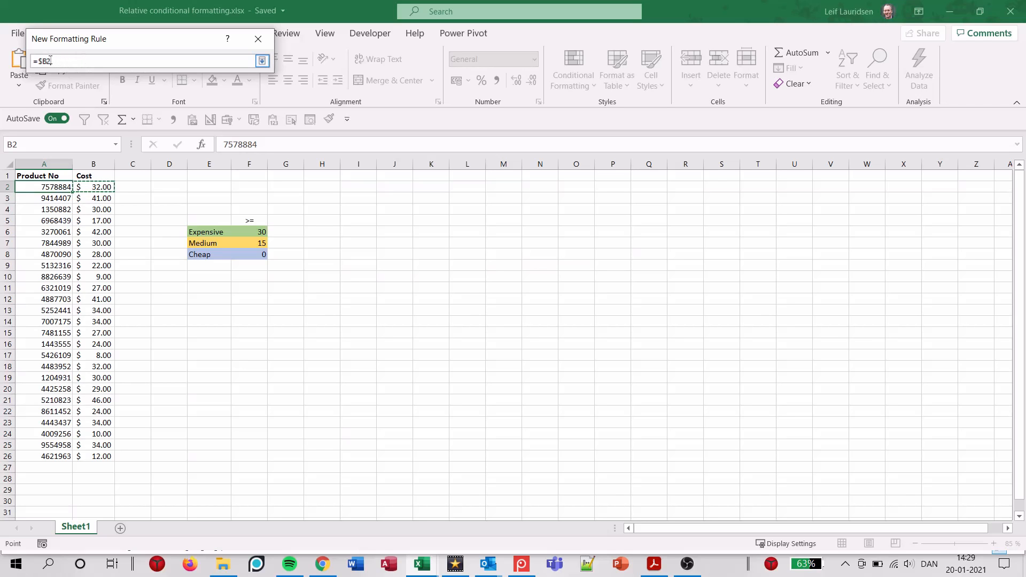
pyautogui.moveTo(39, 61); pyautogui.dragTo(48, 59)
pyautogui.click(69, 60)
pyautogui.click(256, 232)
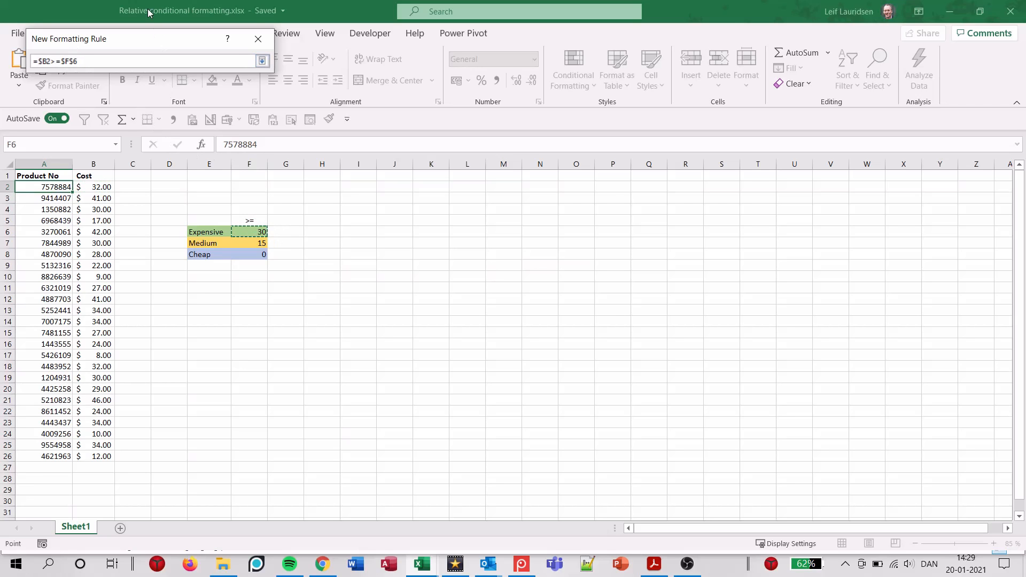
pyautogui.press('Return')
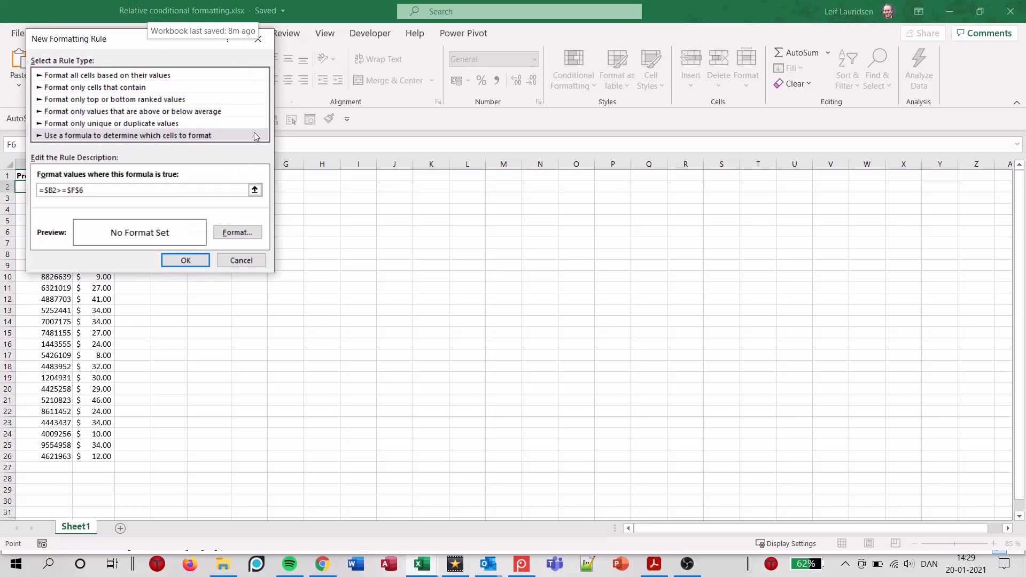
# Step: Give the =$B2>=$F$6 rule a light green fill matching the Expensive category and create the rule
pyautogui.click(257, 239)
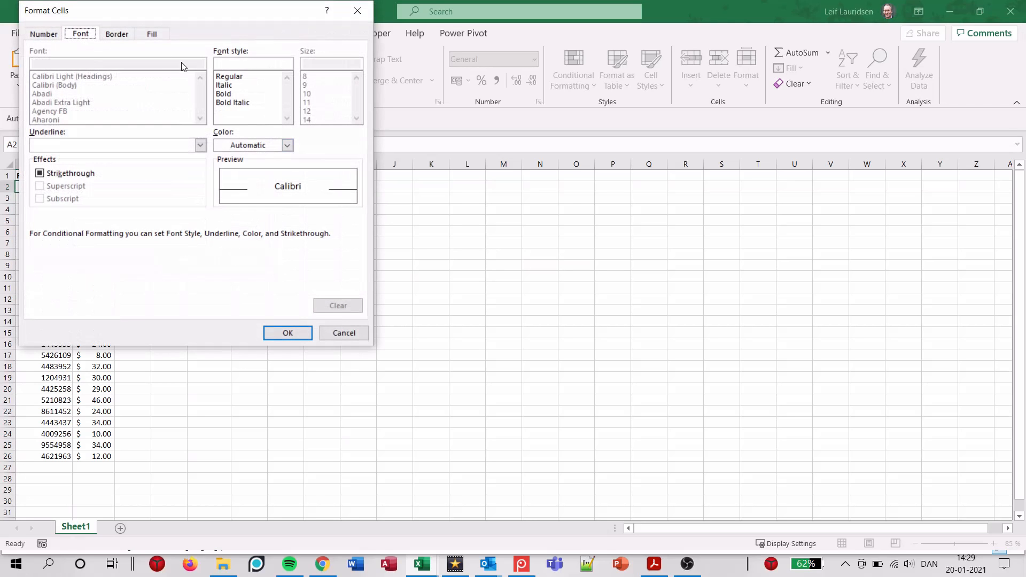
pyautogui.click(164, 36)
pyautogui.click(150, 123)
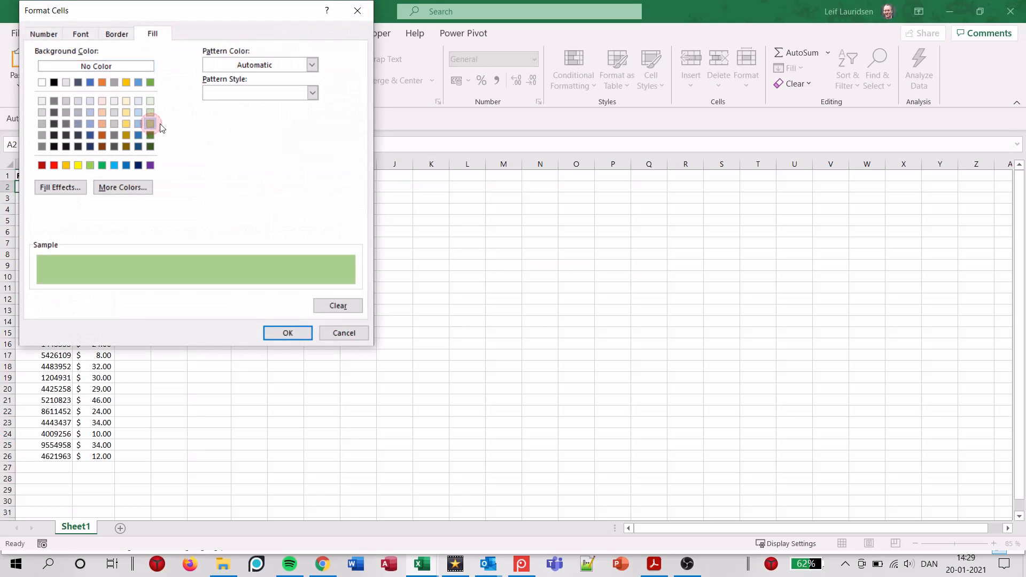
pyautogui.click(288, 334)
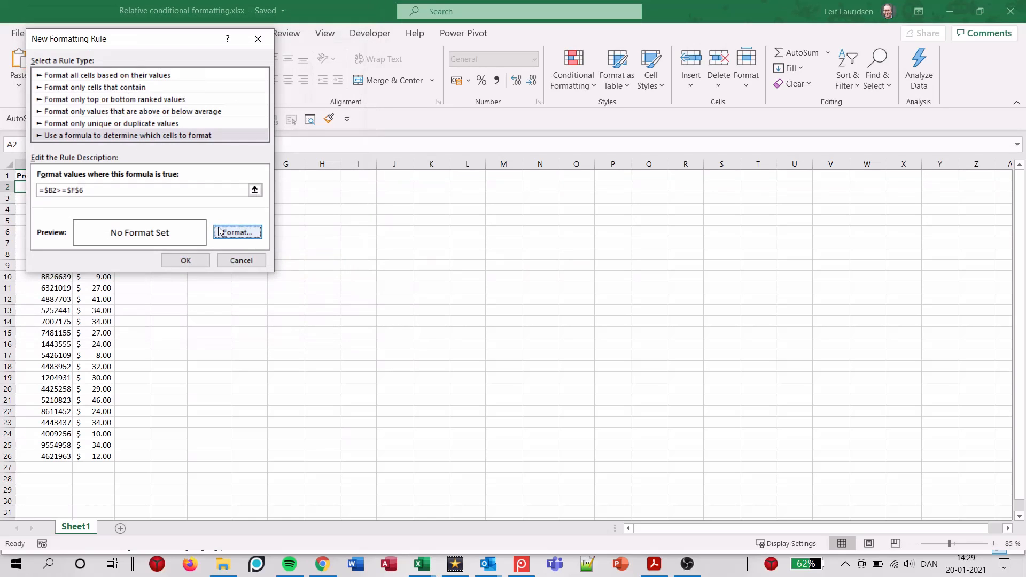
pyautogui.click(204, 262)
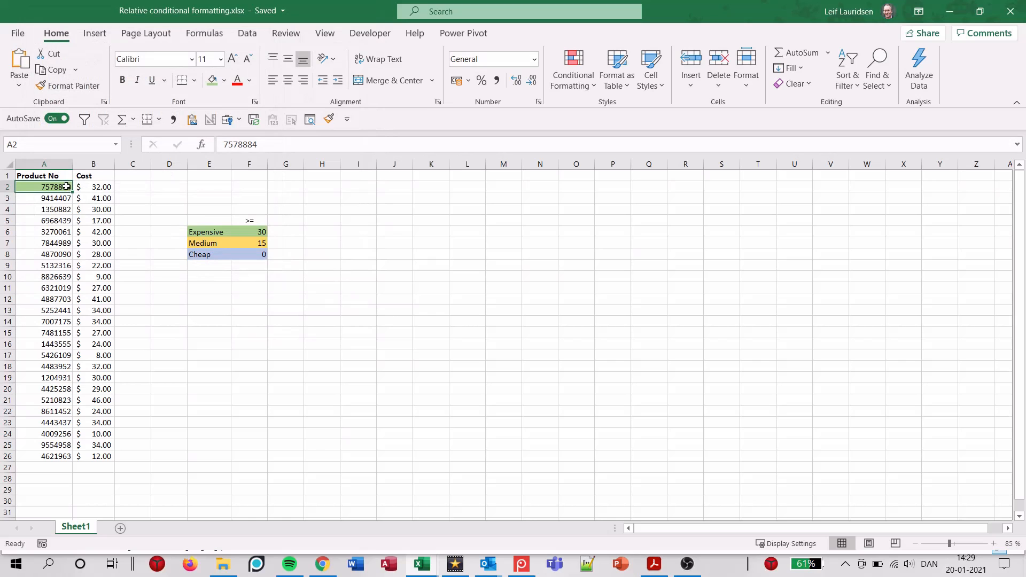
# Step: Extend the green conditional formatting rule to apply to =$A$2:$B$26
pyautogui.click(588, 90)
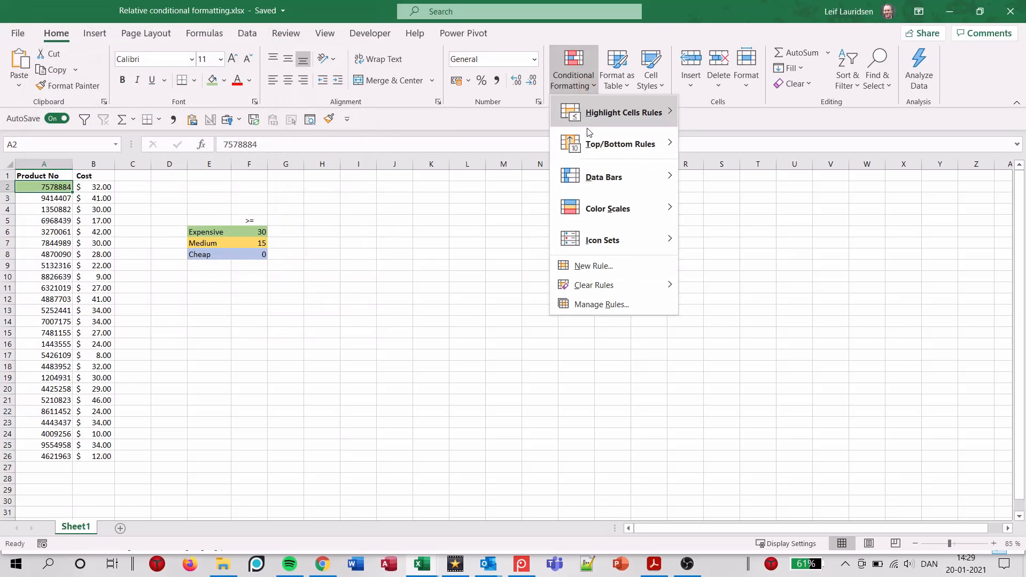
pyautogui.click(592, 305)
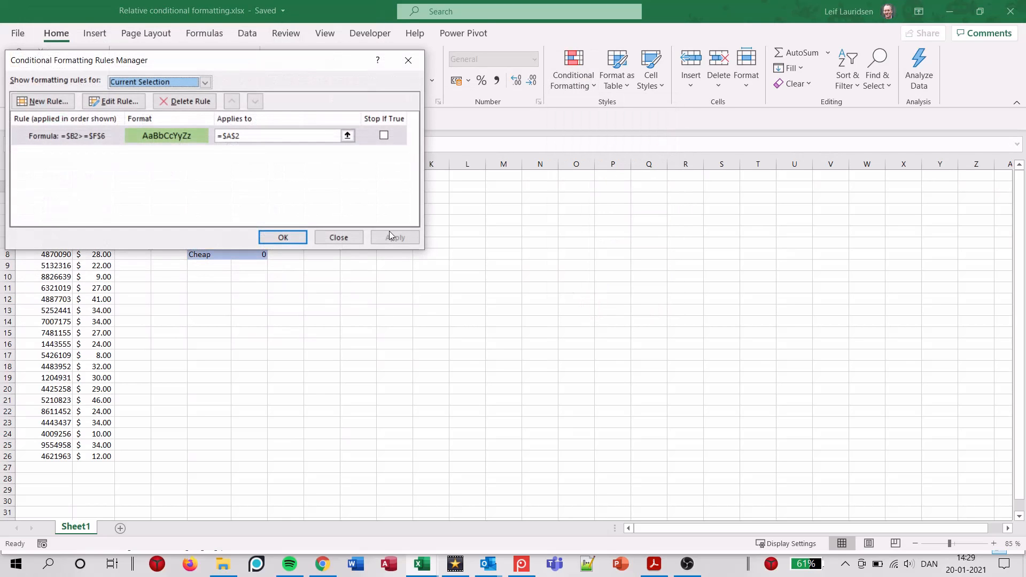
pyautogui.click(85, 136)
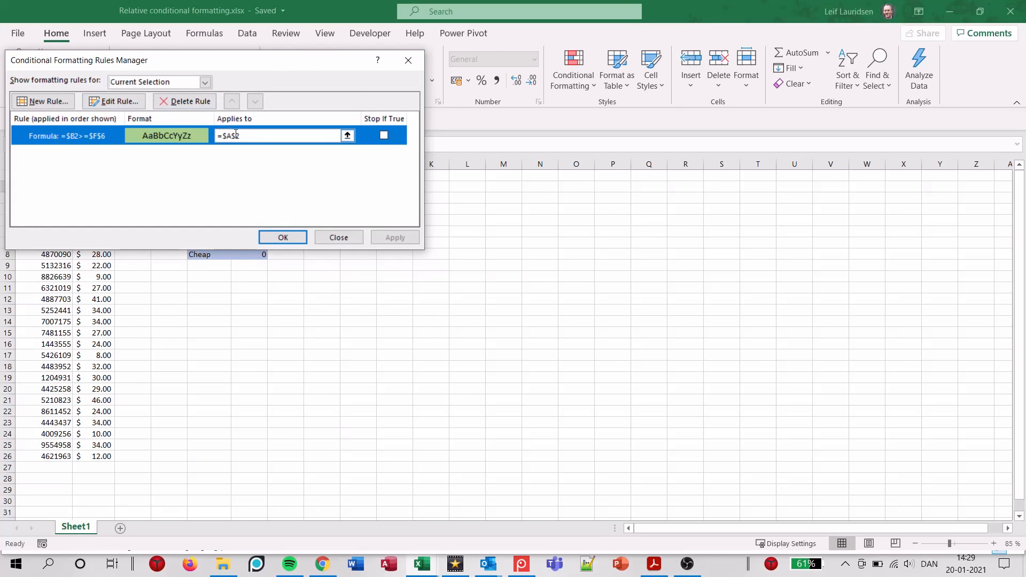
pyautogui.click(347, 135)
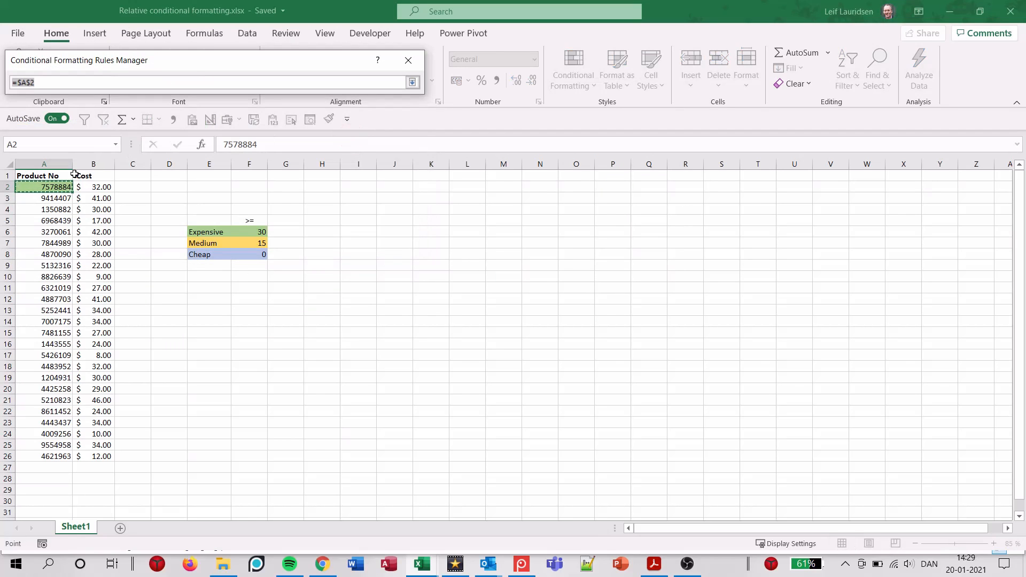
pyautogui.moveTo(59, 187); pyautogui.dragTo(108, 458)
pyautogui.press('Return')
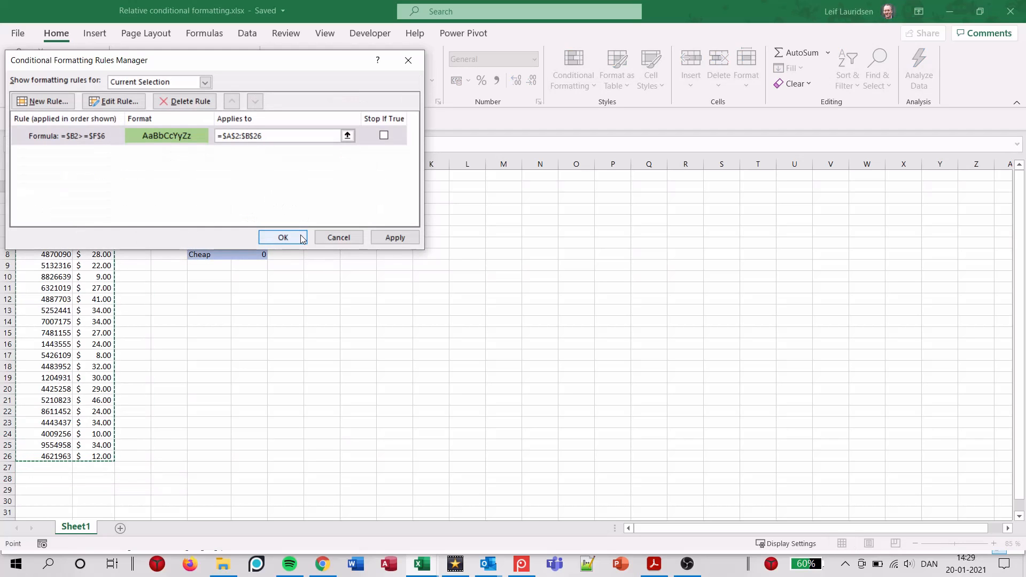
pyautogui.click(283, 237)
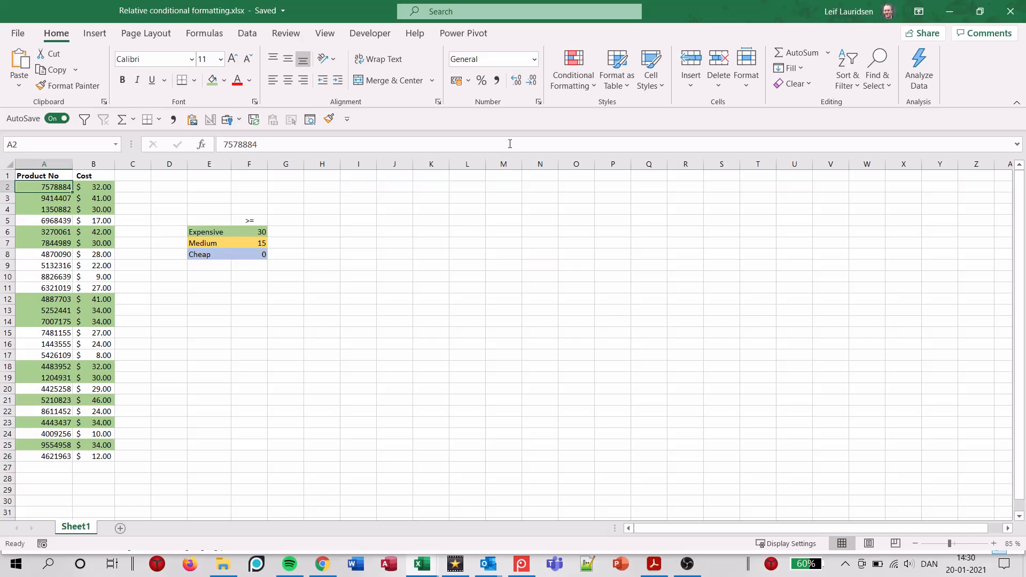
# Step: Start a second formula-based conditional formatting rule on cell A2 with the formula =$B2>=$F$7
pyautogui.click(592, 87)
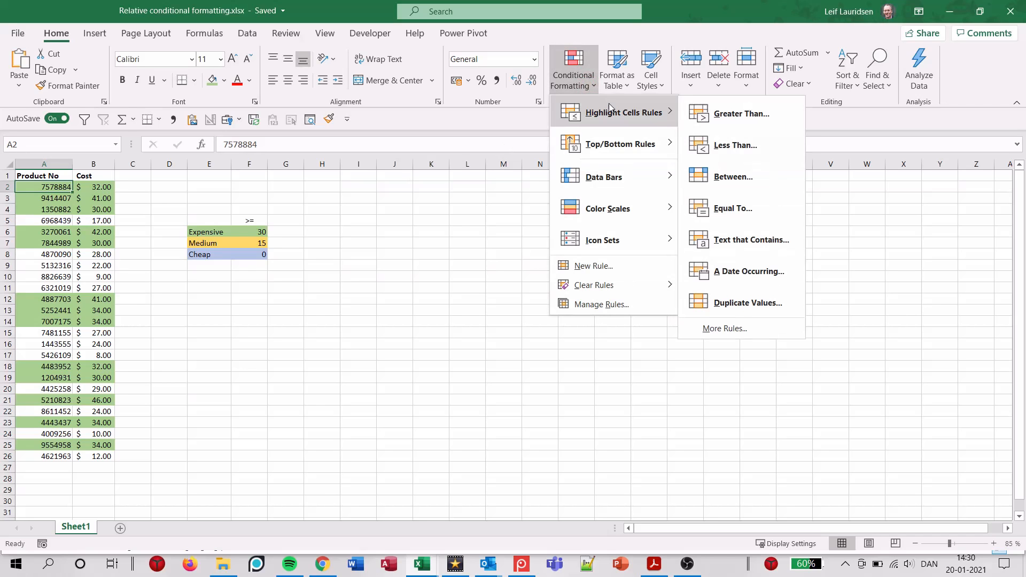
pyautogui.click(622, 270)
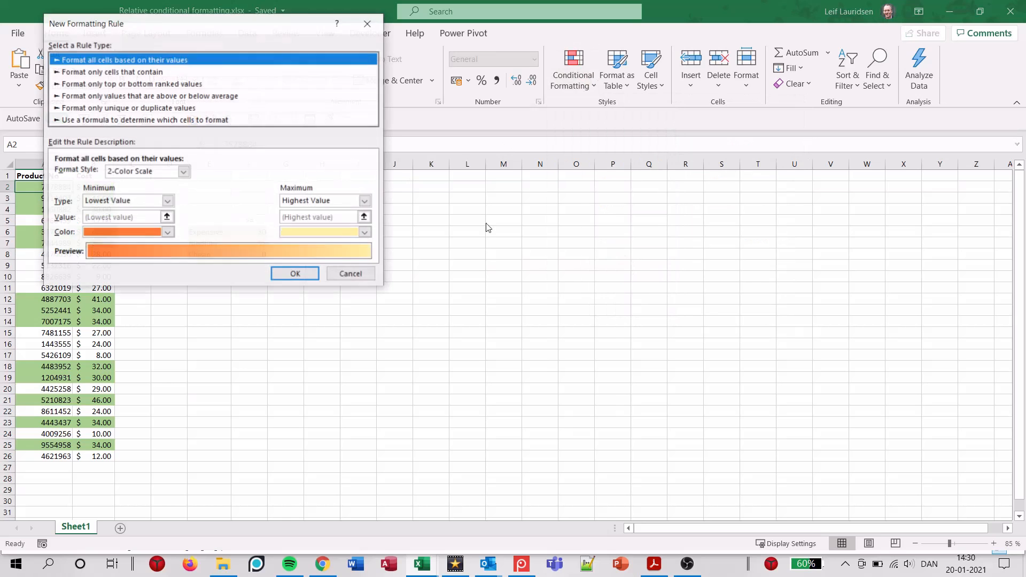
pyautogui.click(137, 120)
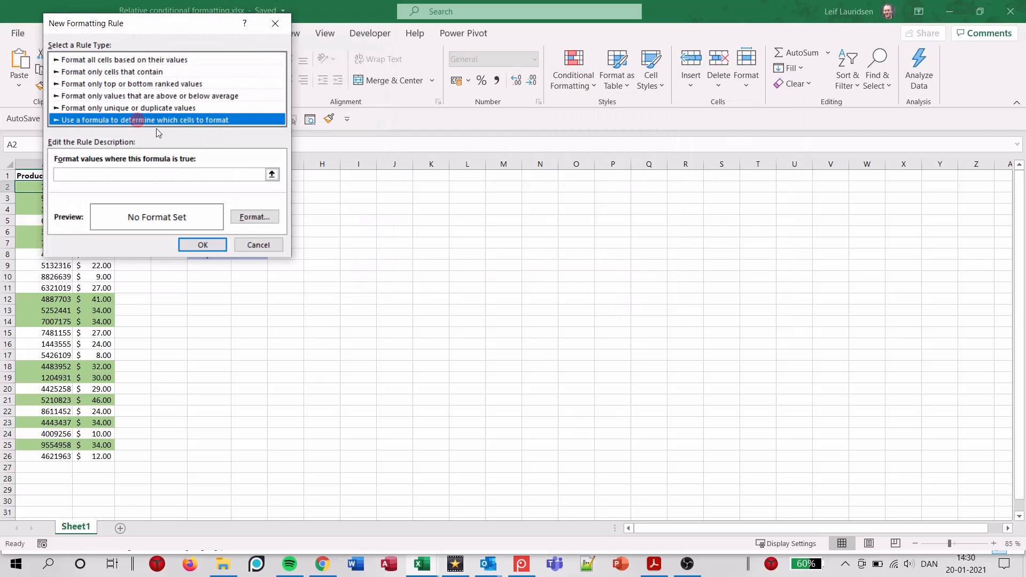
pyautogui.click(271, 175)
pyautogui.click(100, 187)
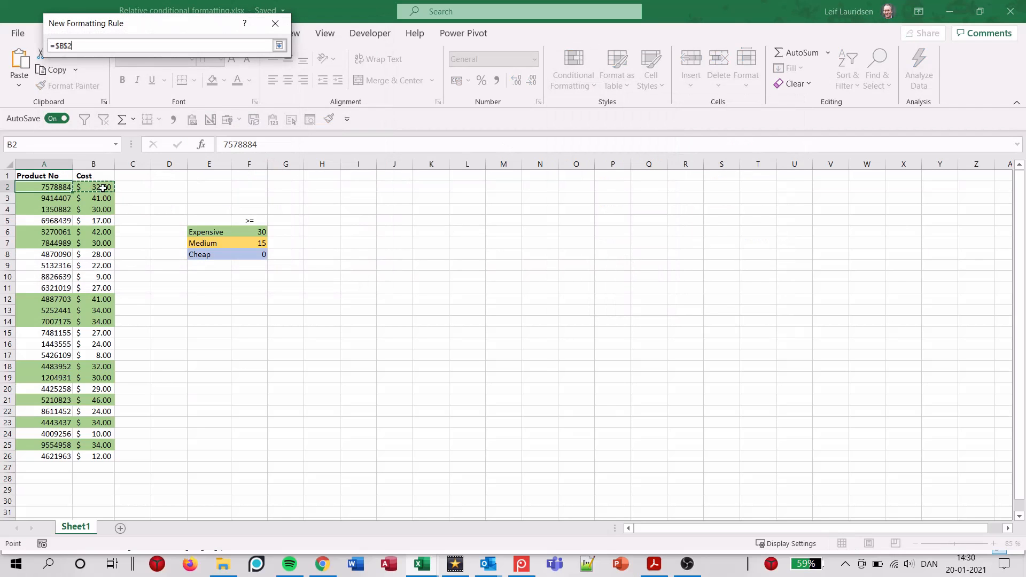
pyautogui.press('F4')
pyautogui.write('>=')
pyautogui.click(256, 243)
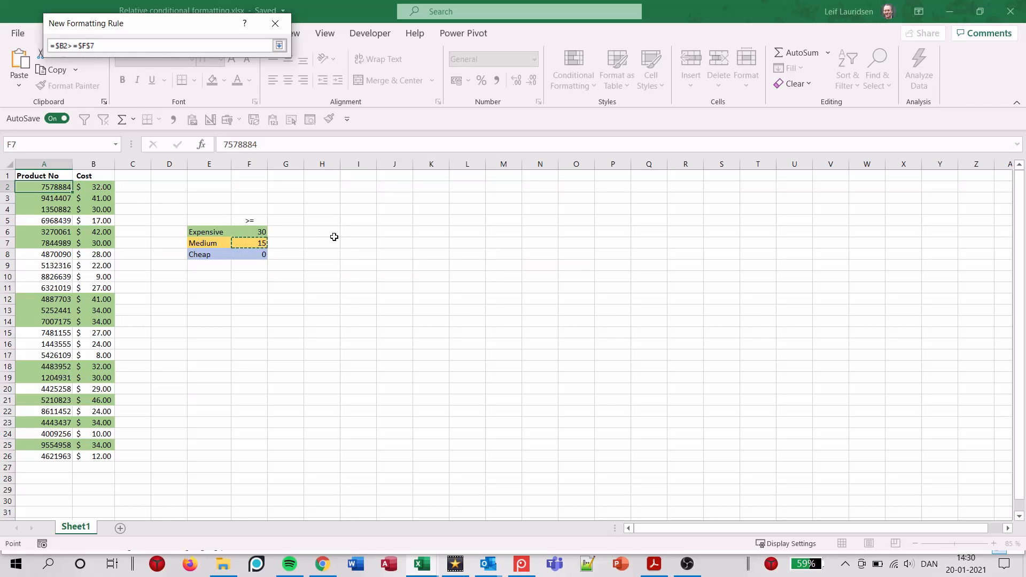
pyautogui.press('Return')
# Step: Give the =$B2>=$F$7 rule a light gold fill matching the Medium category and create the rule
pyautogui.click(254, 216)
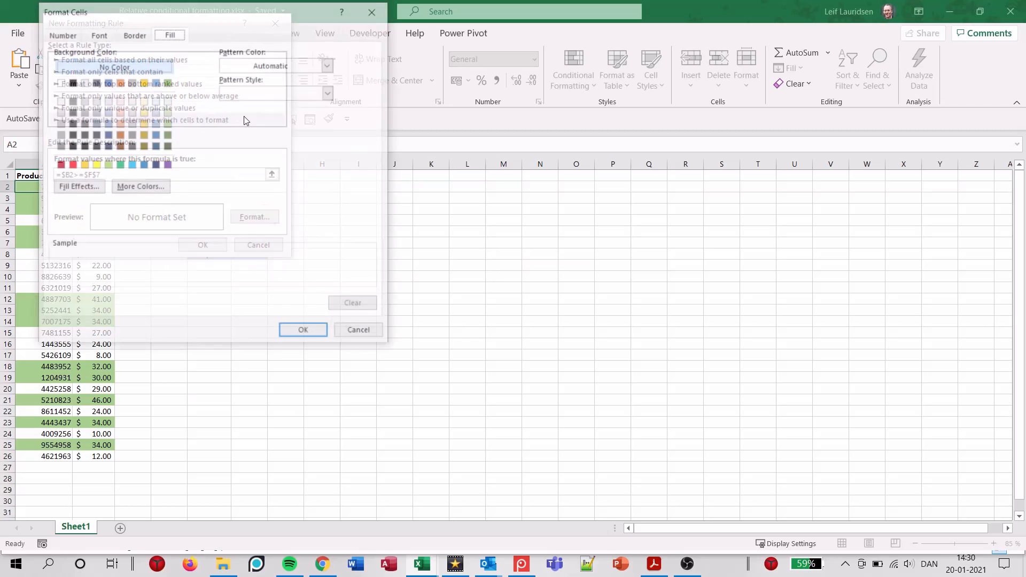
pyautogui.click(143, 123)
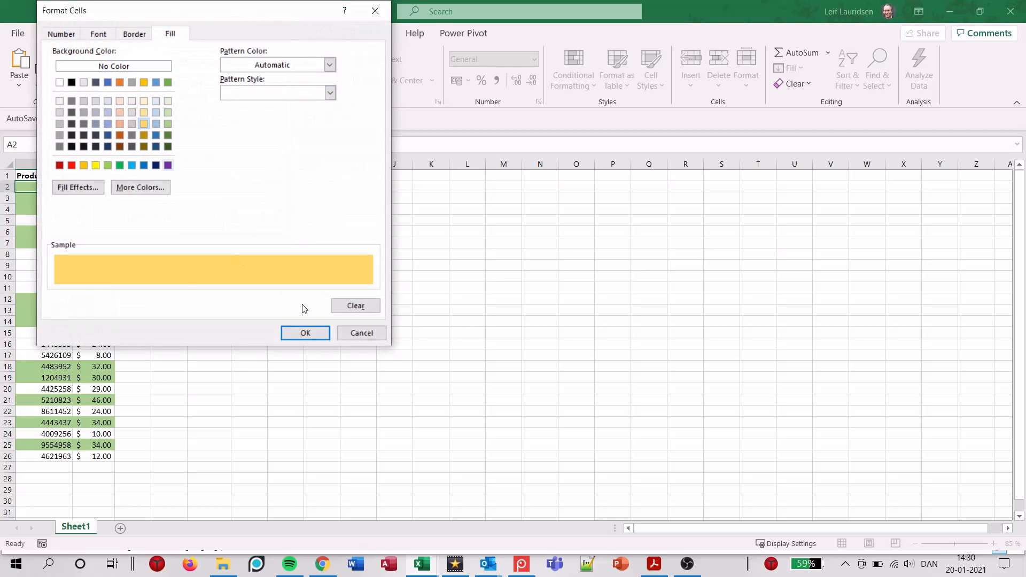
pyautogui.click(305, 332)
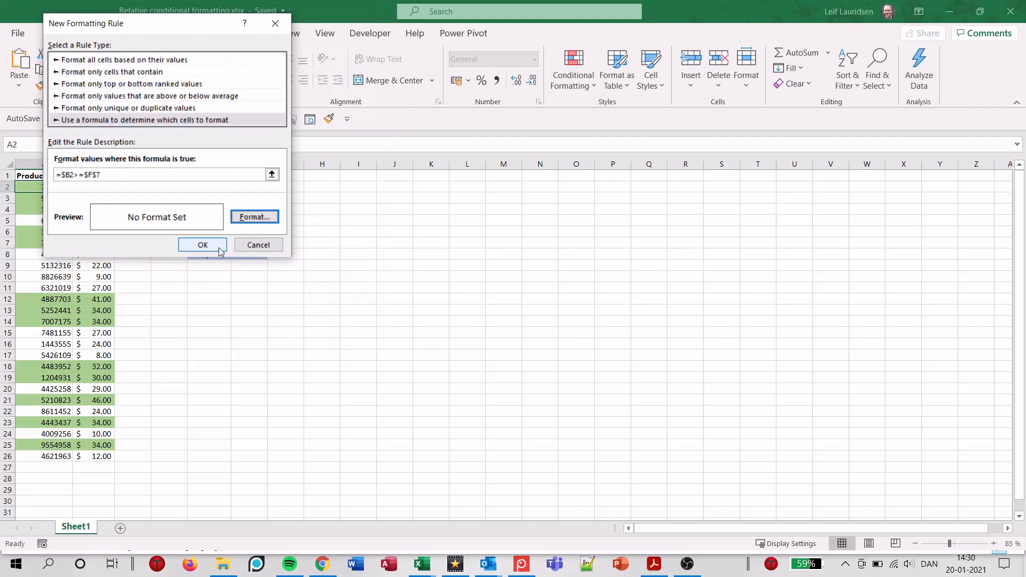
pyautogui.click(219, 249)
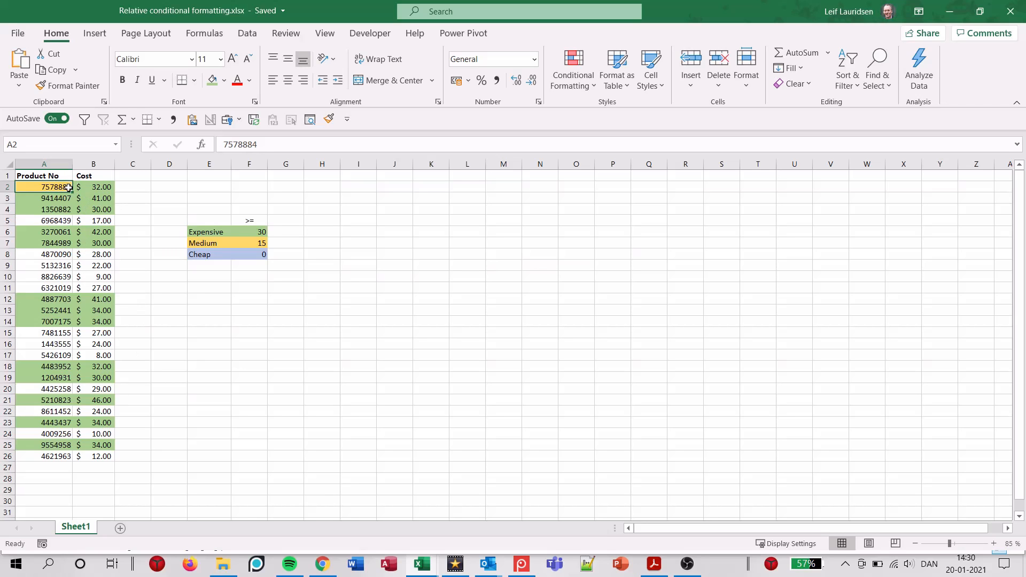
# Step: Extend the gold =$B2>=$F$7 rule to =$A$2:$B$26 by copying the range from the green rule
pyautogui.click(589, 87)
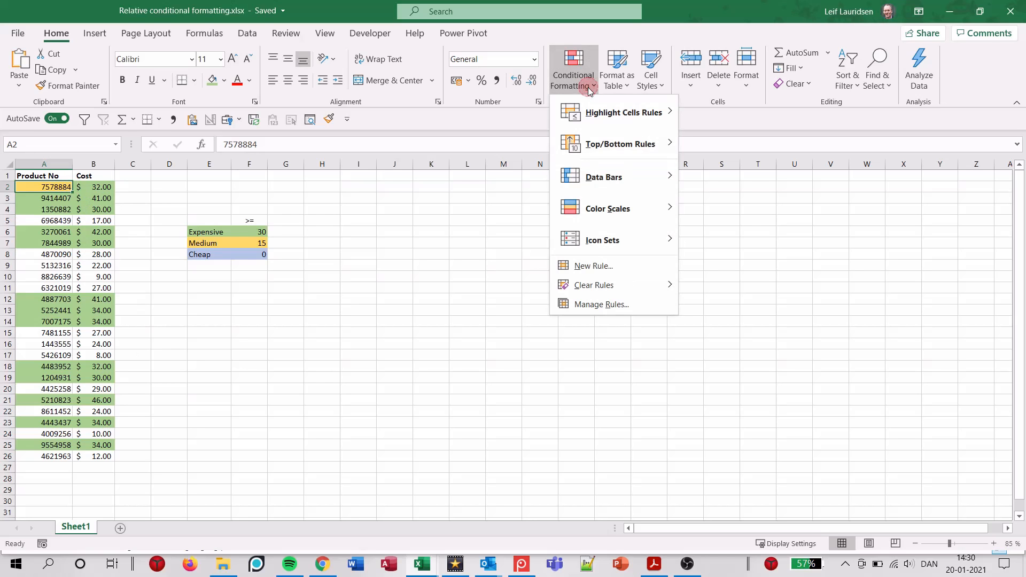
pyautogui.click(626, 304)
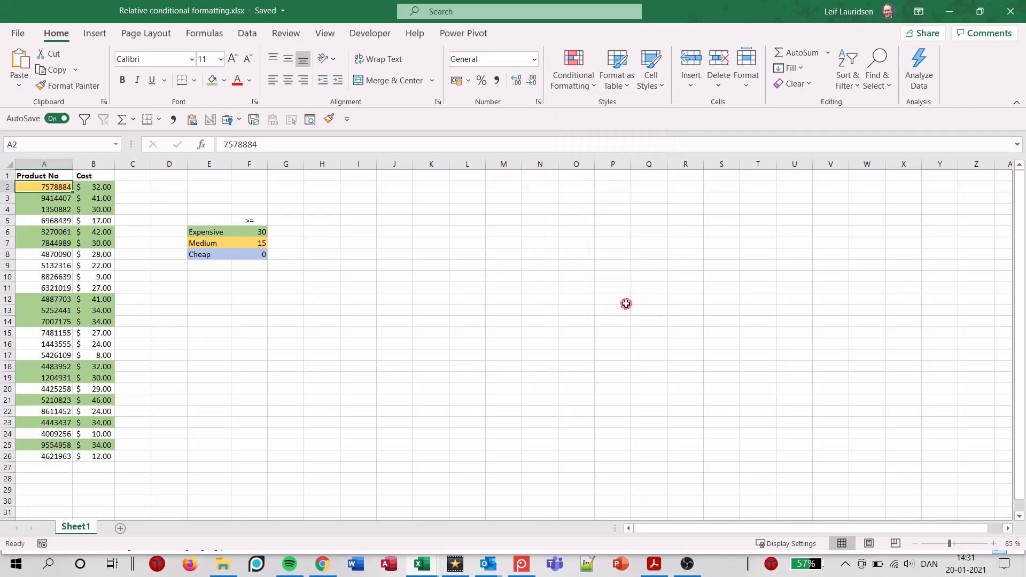
pyautogui.click(222, 122)
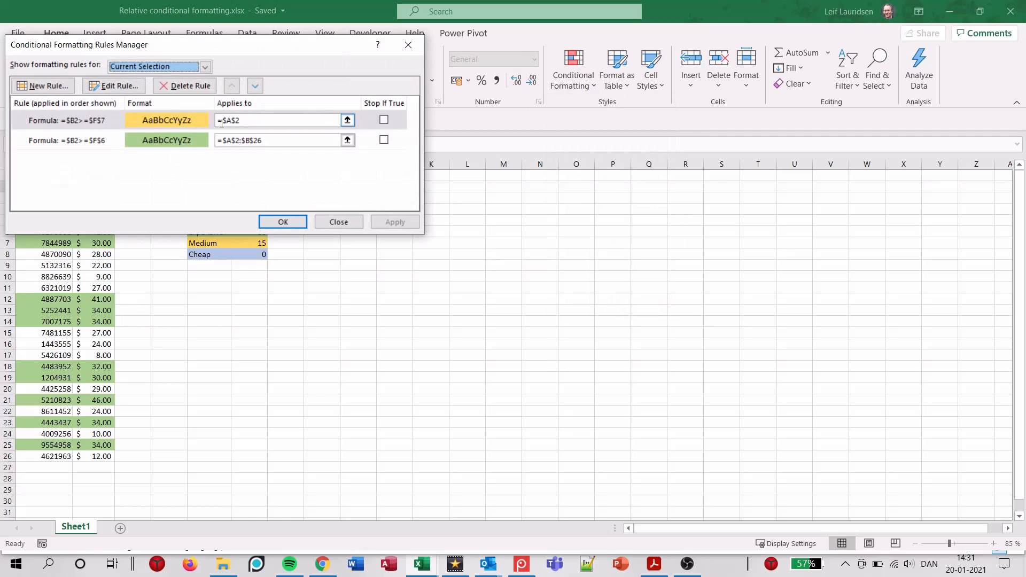
pyautogui.click(264, 145)
pyautogui.click(268, 140)
pyautogui.rightClick(243, 142)
pyautogui.click(271, 166)
pyautogui.moveTo(248, 120); pyautogui.dragTo(218, 120)
pyautogui.rightClick(241, 126)
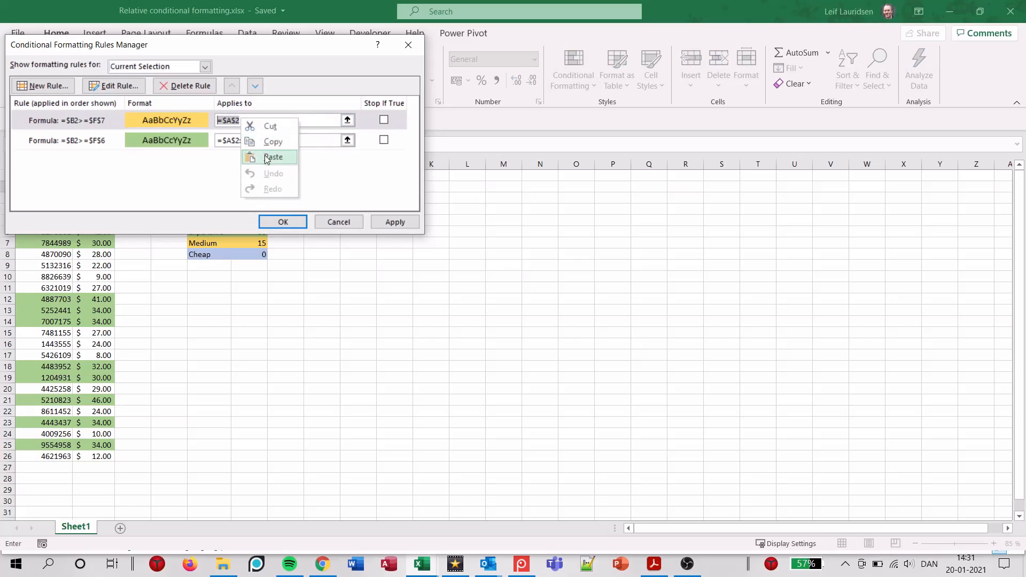
pyautogui.click(273, 156)
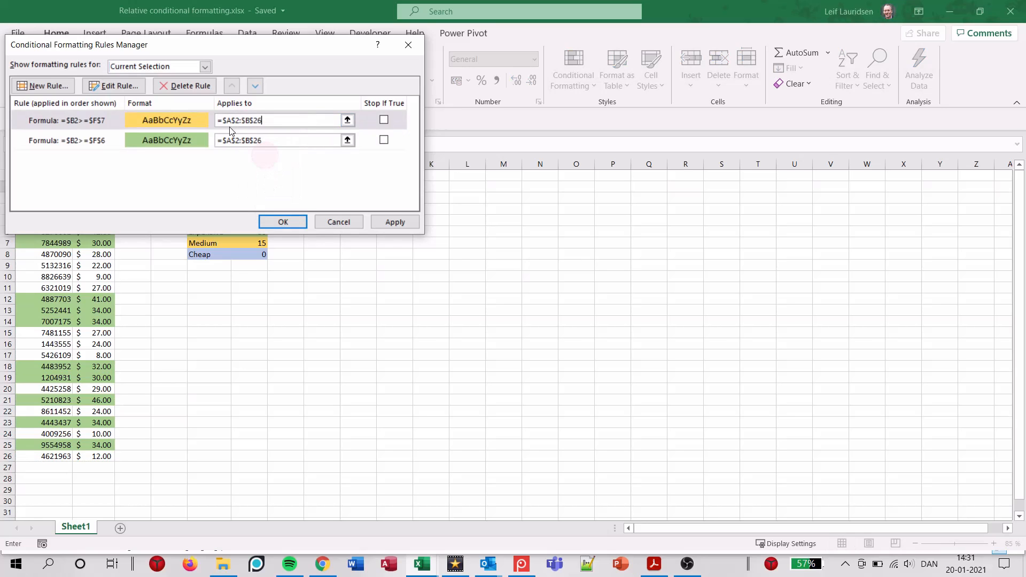
# Step: Move the gold =$B2>=$F$7 rule below the green =$B2>=$F$6 rule and apply the rule changes
pyautogui.click(106, 120)
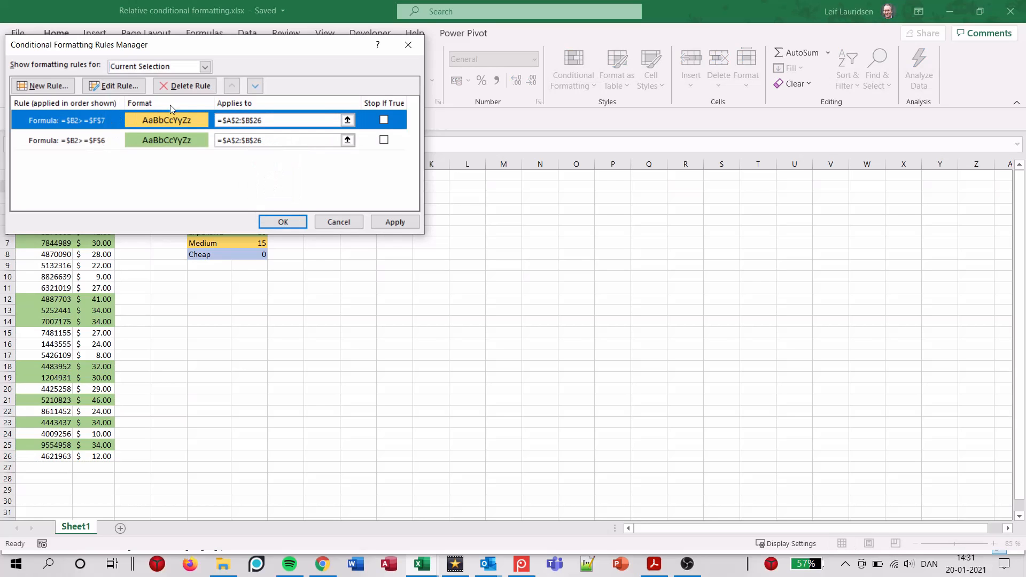
pyautogui.click(255, 86)
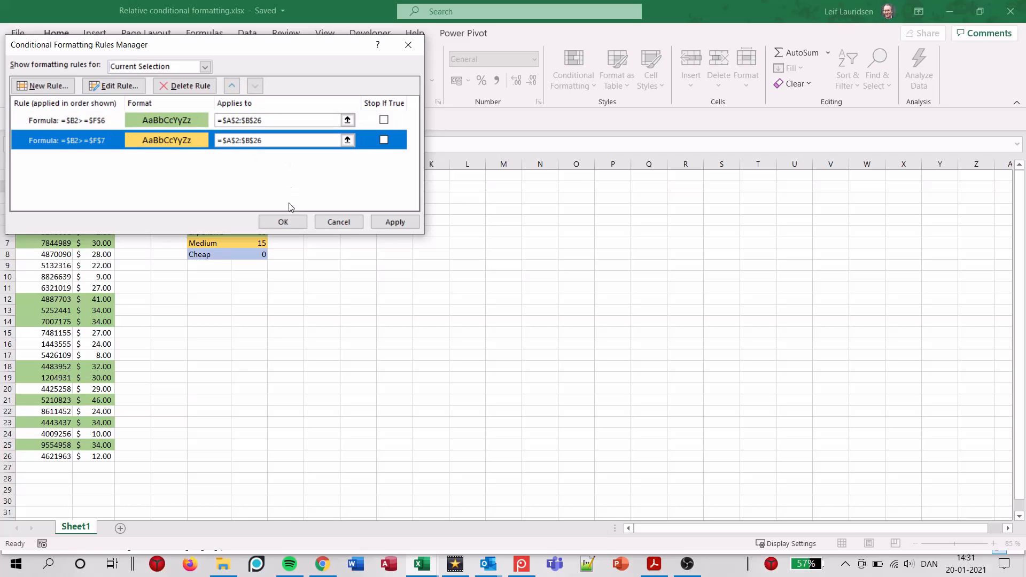
pyautogui.click(283, 222)
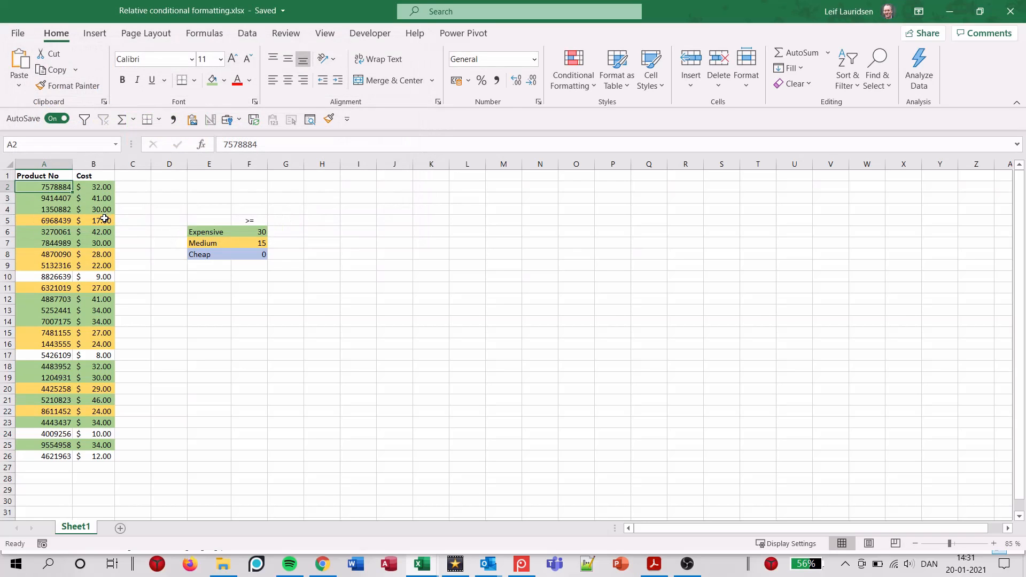
# Step: Start a third formula-based conditional formatting rule on cell A2 with the formula =$B2<$F$7
pyautogui.click(590, 88)
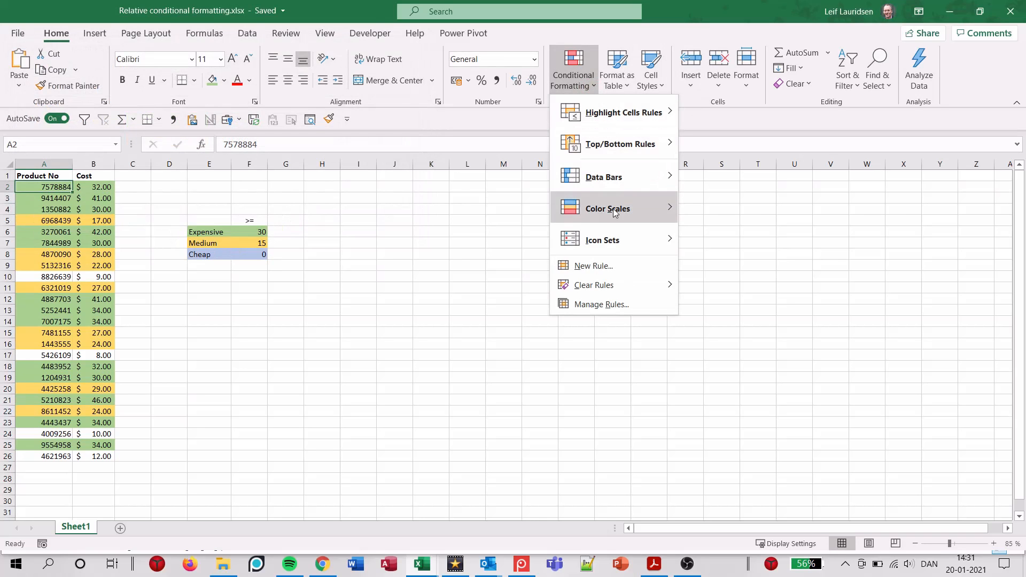
pyautogui.click(594, 265)
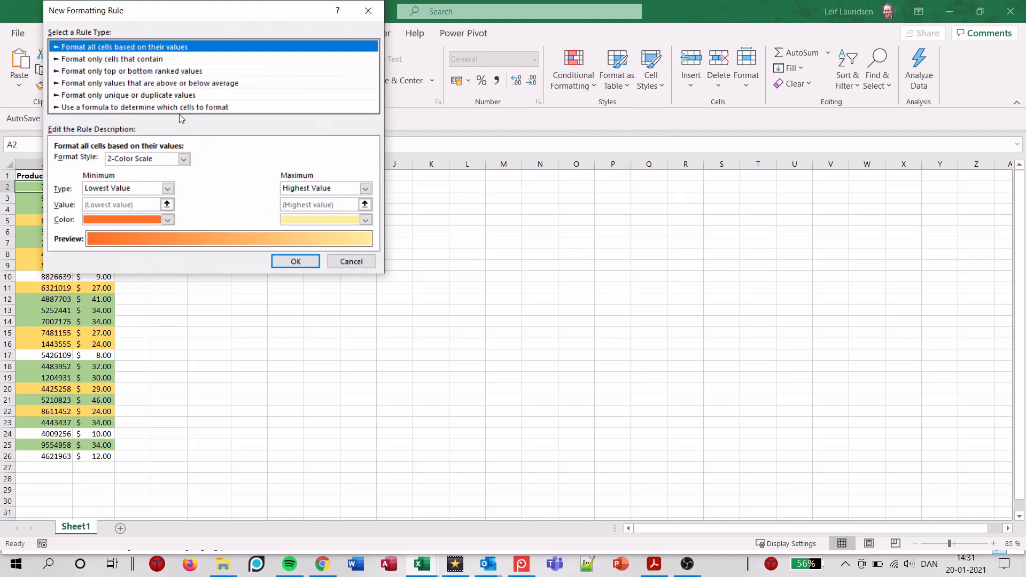
pyautogui.click(183, 107)
pyautogui.click(273, 160)
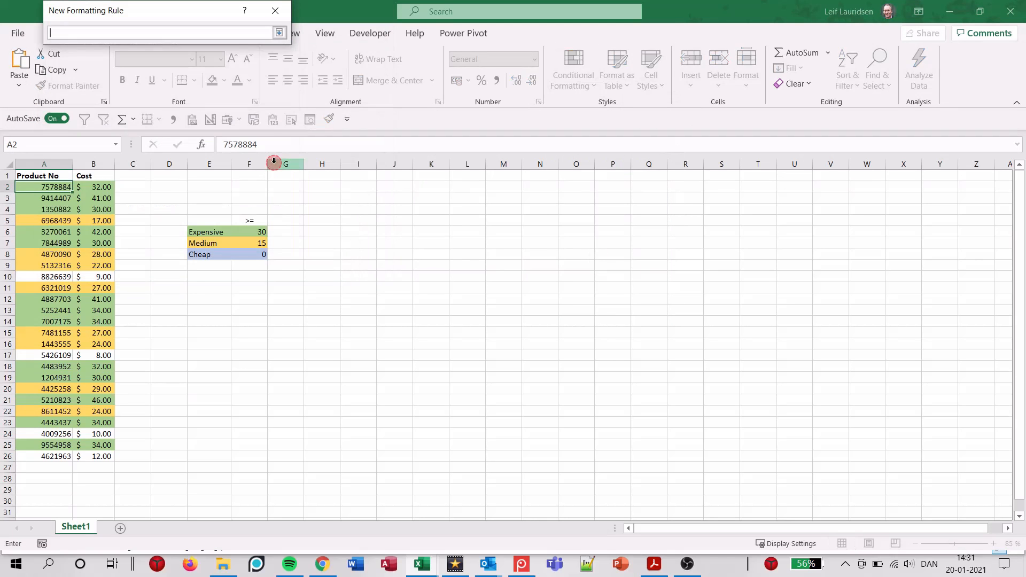
pyautogui.click(109, 187)
pyautogui.press('F4')
pyautogui.press('F4')
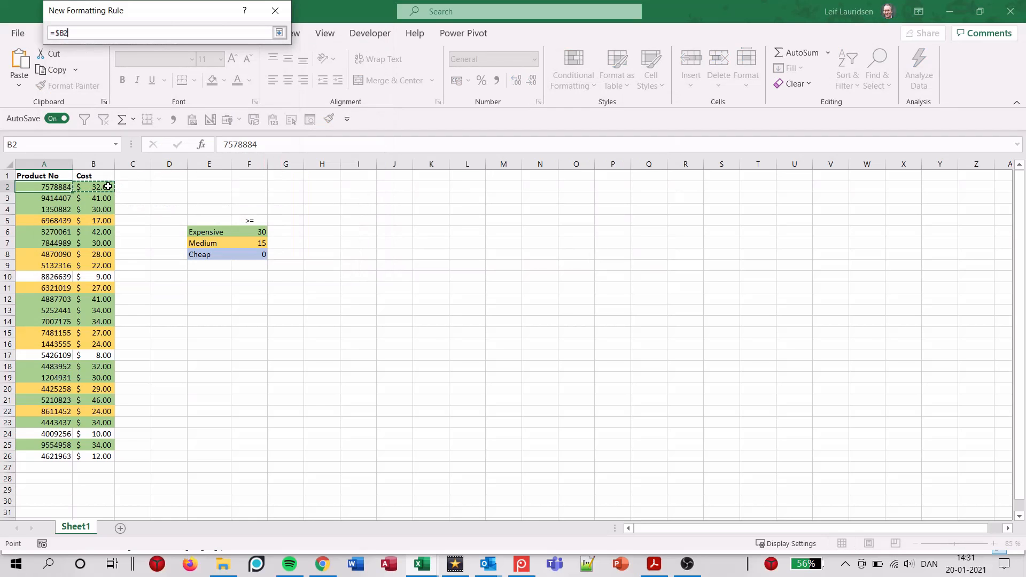
pyautogui.write('>=')
pyautogui.moveTo(69, 31); pyautogui.dragTo(80, 32)
pyautogui.click(92, 33)
pyautogui.moveTo(67, 32); pyautogui.dragTo(113, 34)
pyautogui.write('<')
pyautogui.click(262, 243)
pyautogui.press('Return')
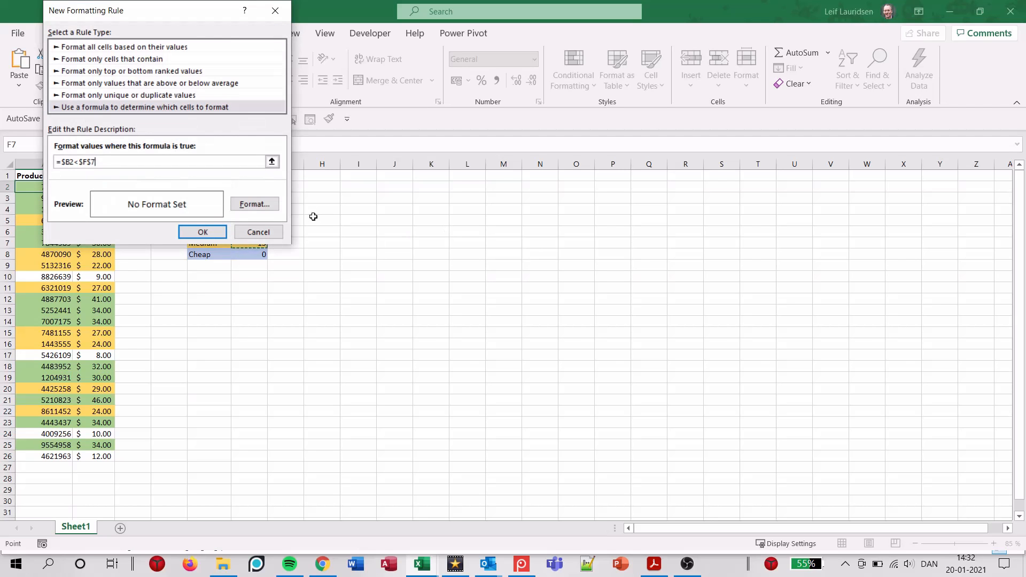
# Step: Give the =$B2<$F$7 rule a light blue fill for the Cheap category and create the rule
pyautogui.click(256, 204)
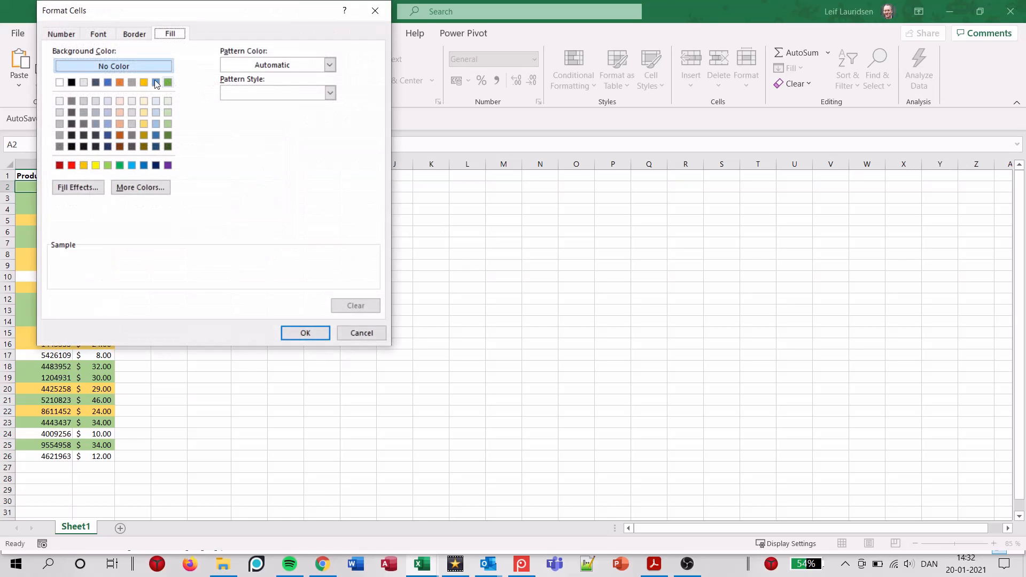
pyautogui.click(107, 124)
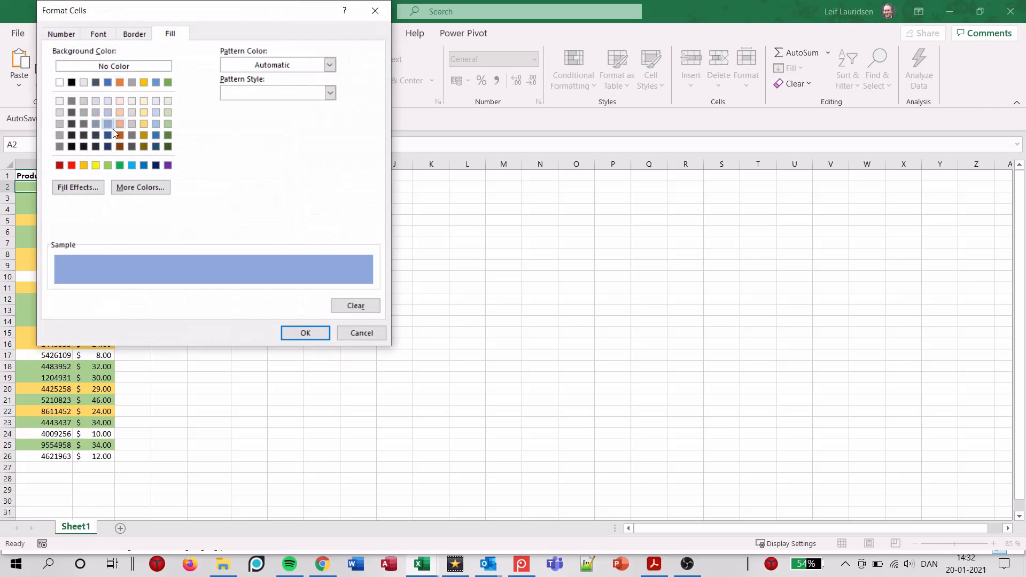
pyautogui.click(319, 334)
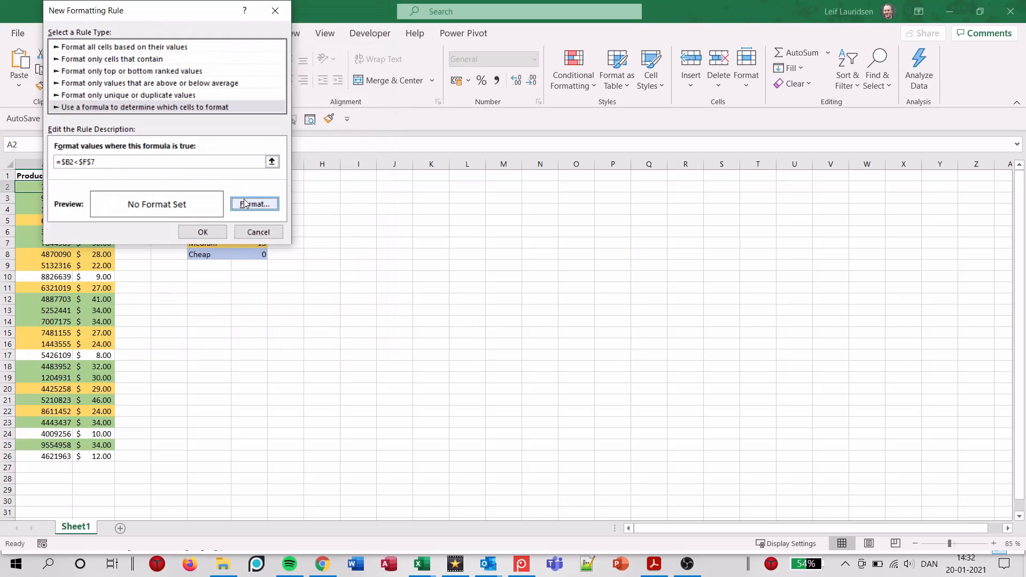
pyautogui.click(212, 233)
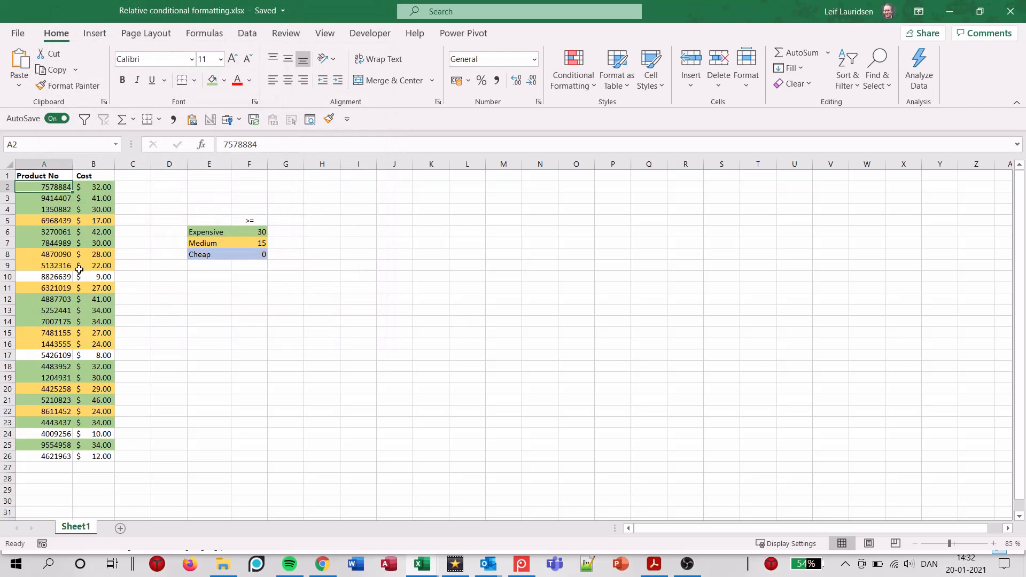
# Step: Extend the blue =$B2<$F$7 rule to =$A$2:$B$26 by copying the range from the green rule
pyautogui.click(593, 82)
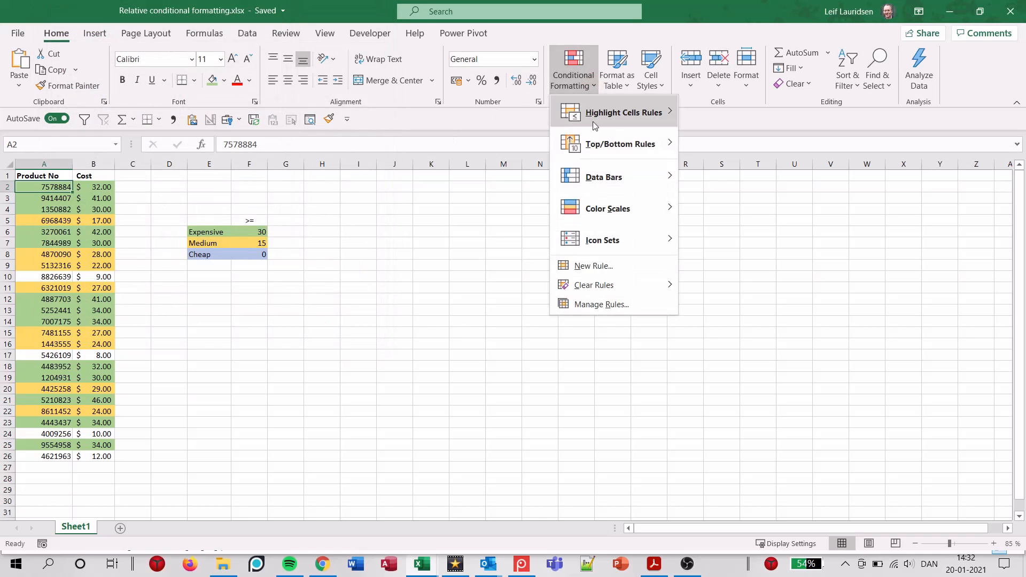
pyautogui.click(625, 307)
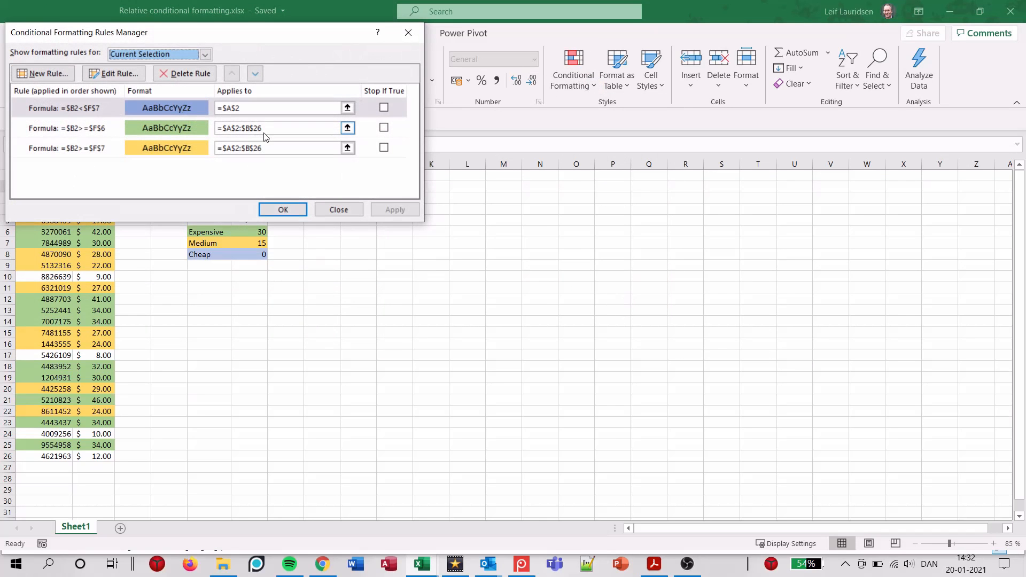
pyautogui.click(270, 127)
pyautogui.rightClick(243, 131)
pyautogui.click(279, 154)
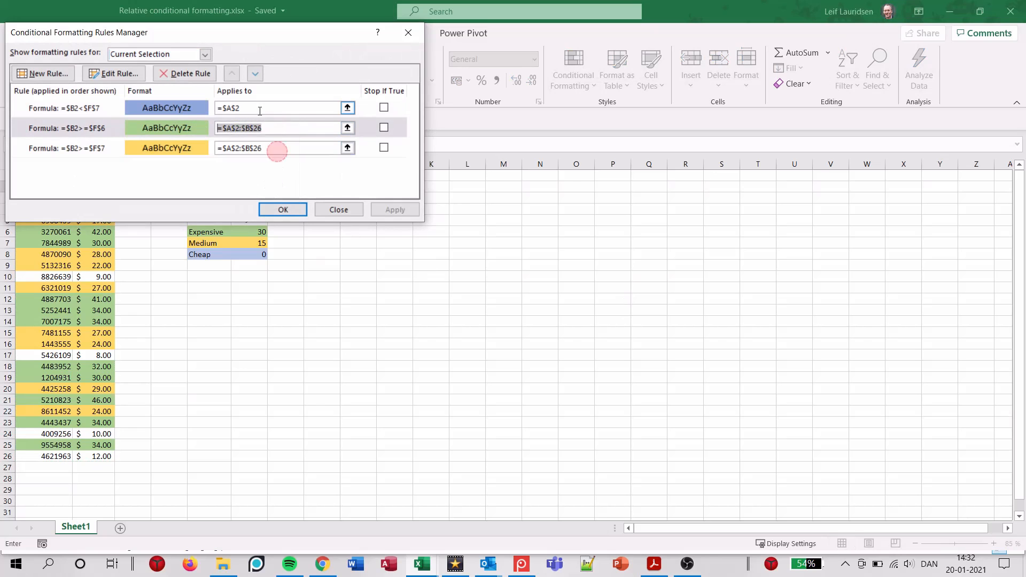
pyautogui.click(258, 107)
pyautogui.rightClick(239, 109)
pyautogui.click(265, 146)
pyautogui.rightClick(237, 107)
# Step: Move the blue =$B2<$F$7 rule to the end of the rule order and apply the rule changes
pyautogui.click(255, 73)
pyautogui.click(255, 73)
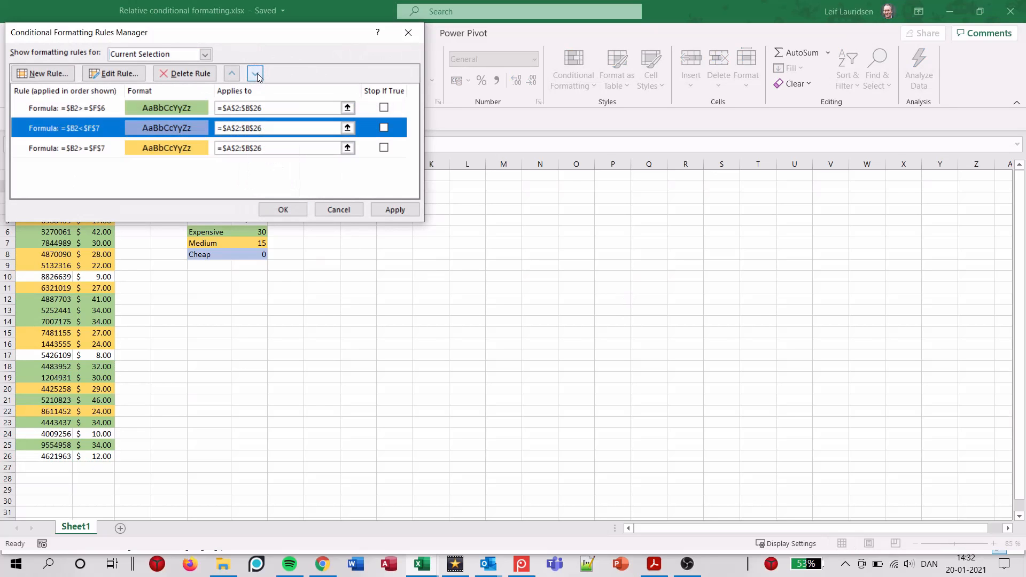
pyautogui.click(255, 73)
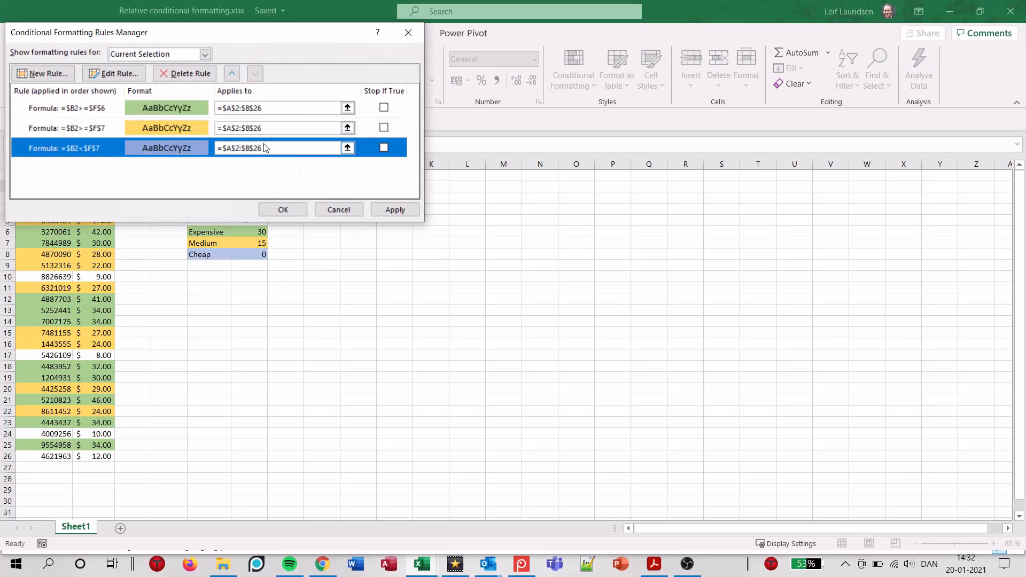
pyautogui.click(293, 212)
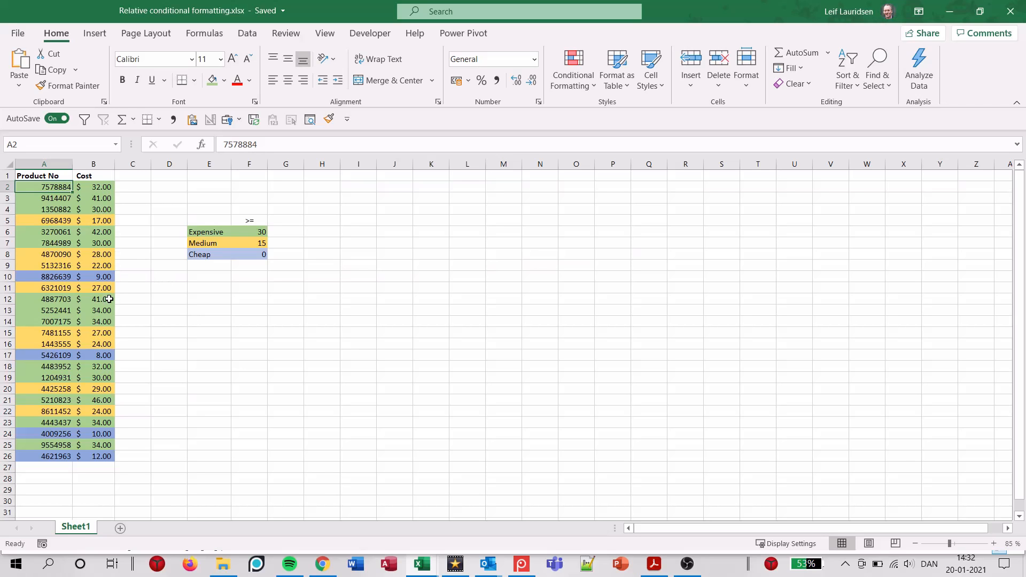
# Step: Set the Expensive threshold in F6 to 35 and the Medium threshold in F7 to 20
pyautogui.click(258, 232)
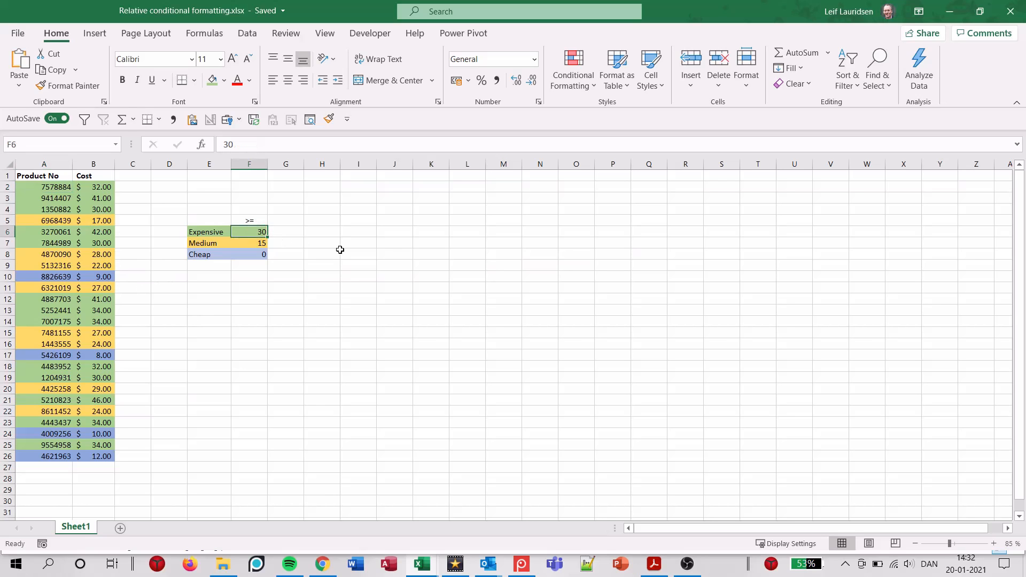
pyautogui.write('3')
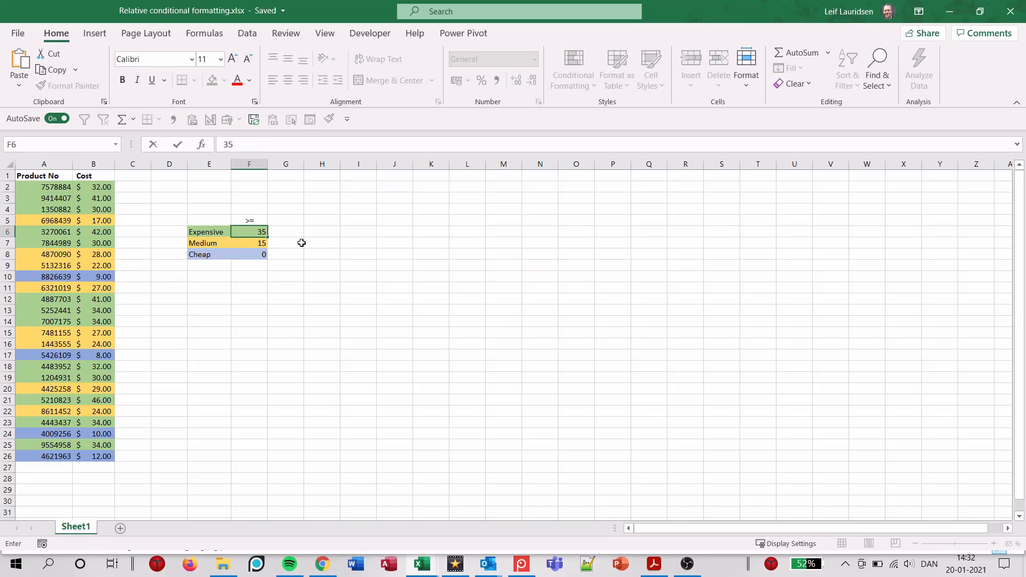
pyautogui.press('Return')
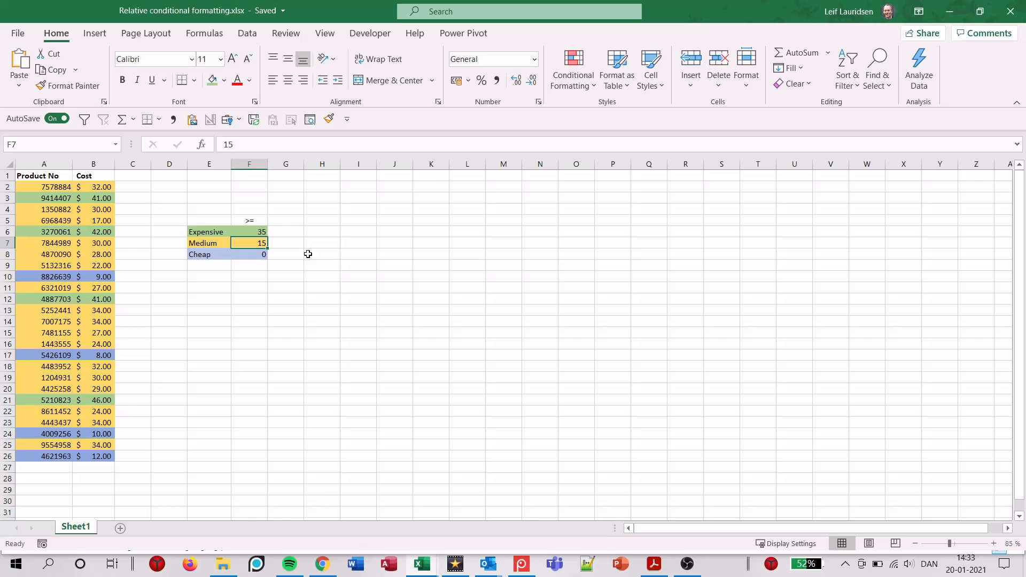
pyautogui.write('20')
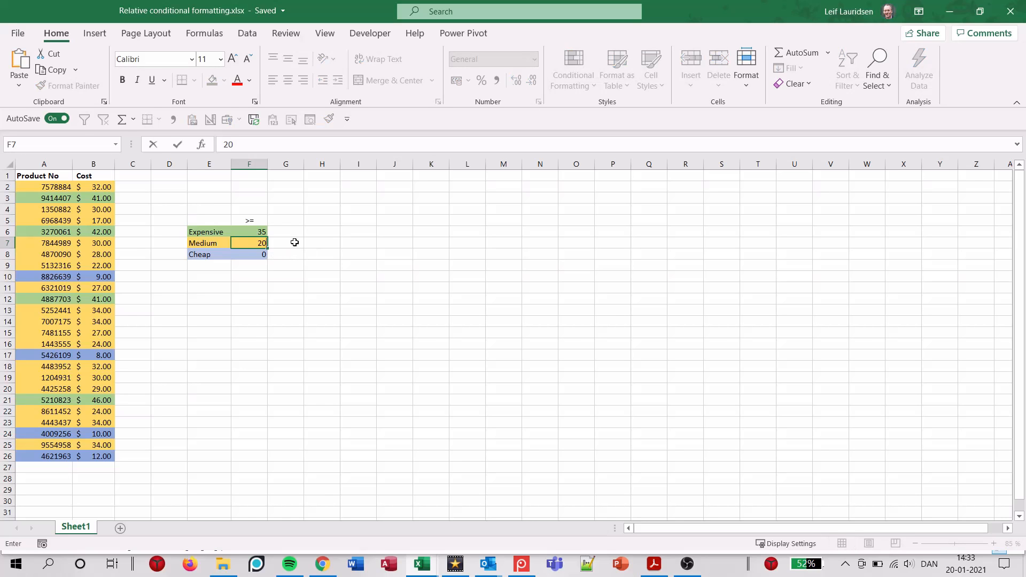
pyautogui.press('Return')
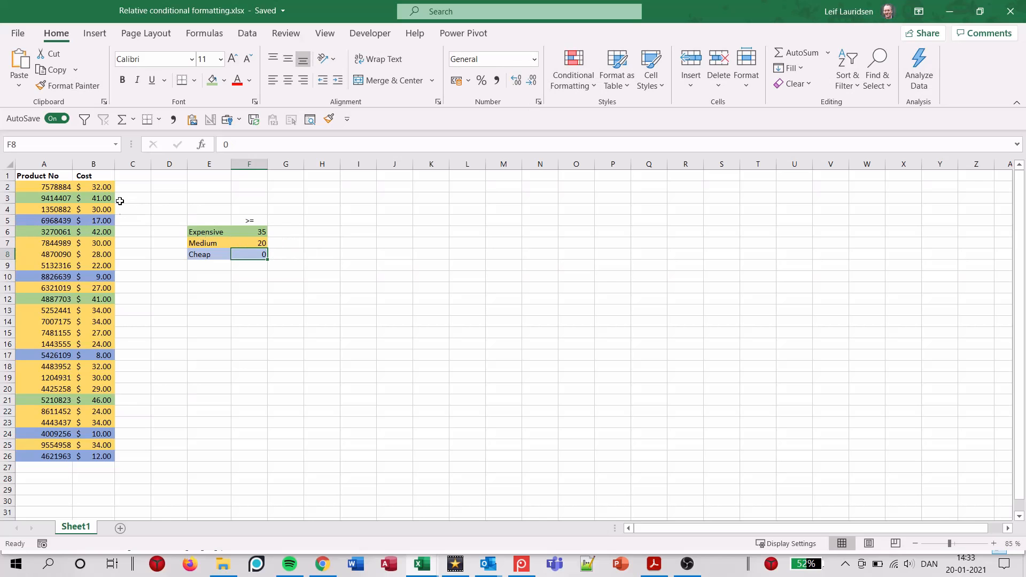